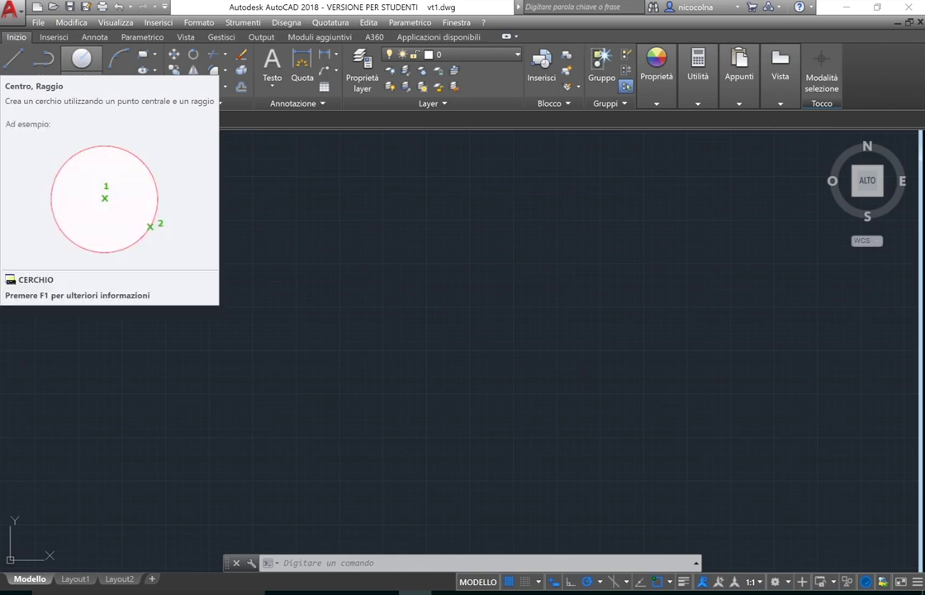
# Draw a circle with radius 300, then window-select it and delete it.
pyautogui.click(81, 58)
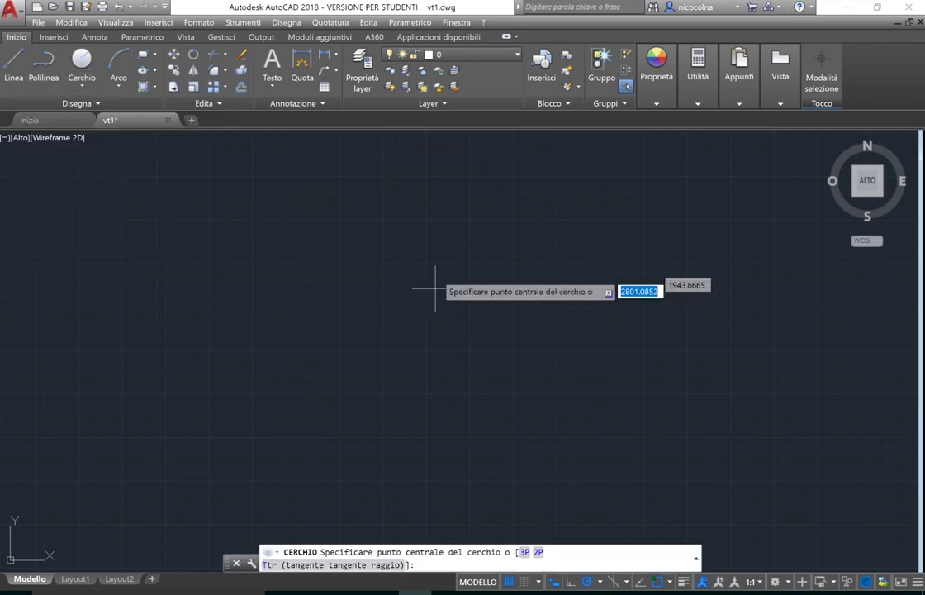
pyautogui.click(264, 291)
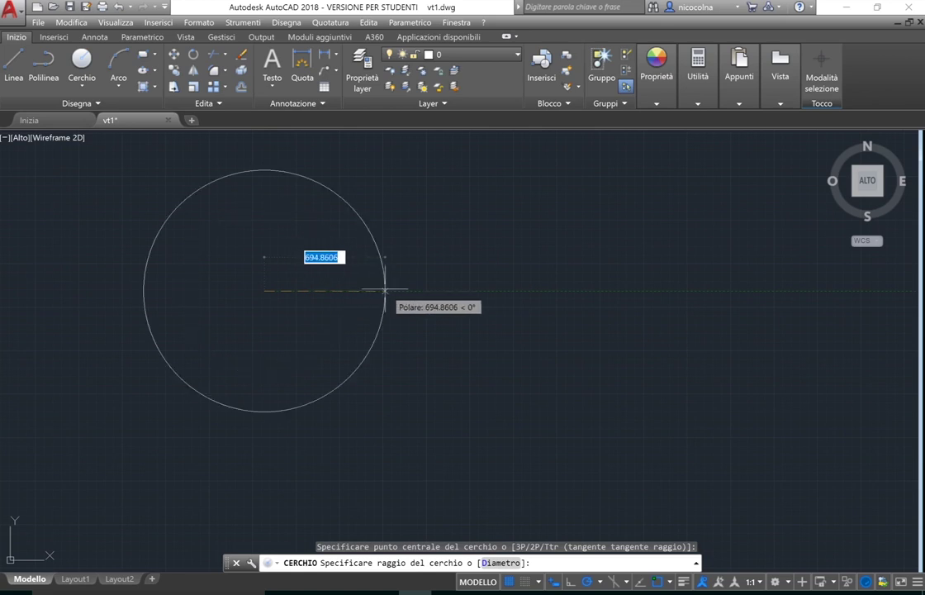
pyautogui.write('3')
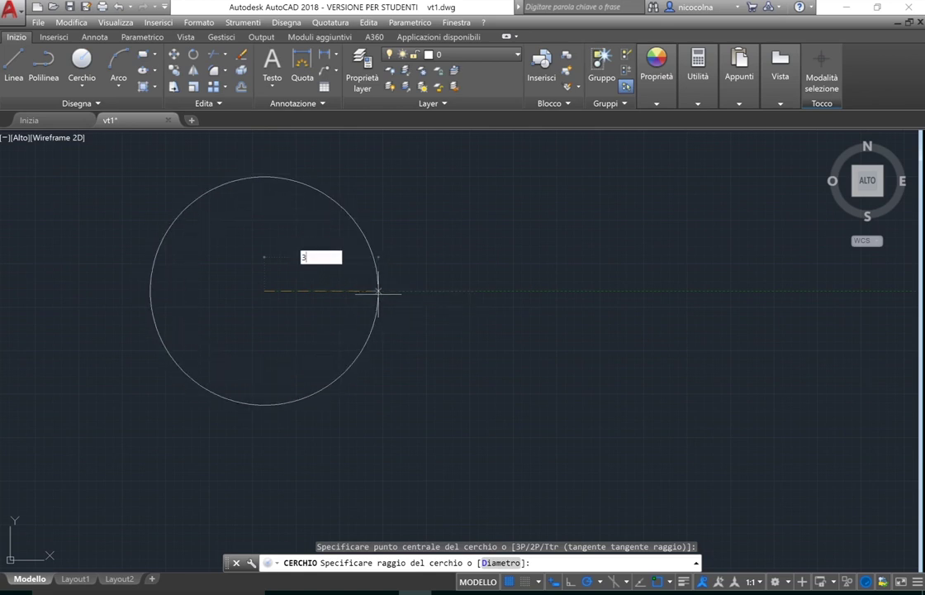
pyautogui.press('Return')
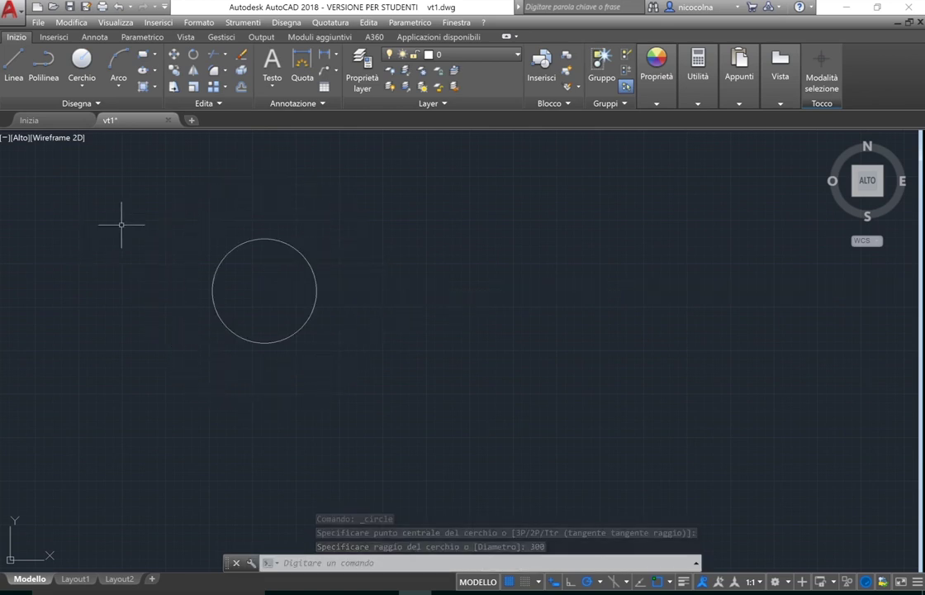
pyautogui.click(204, 215)
pyautogui.click(391, 395)
pyautogui.press('Delete')
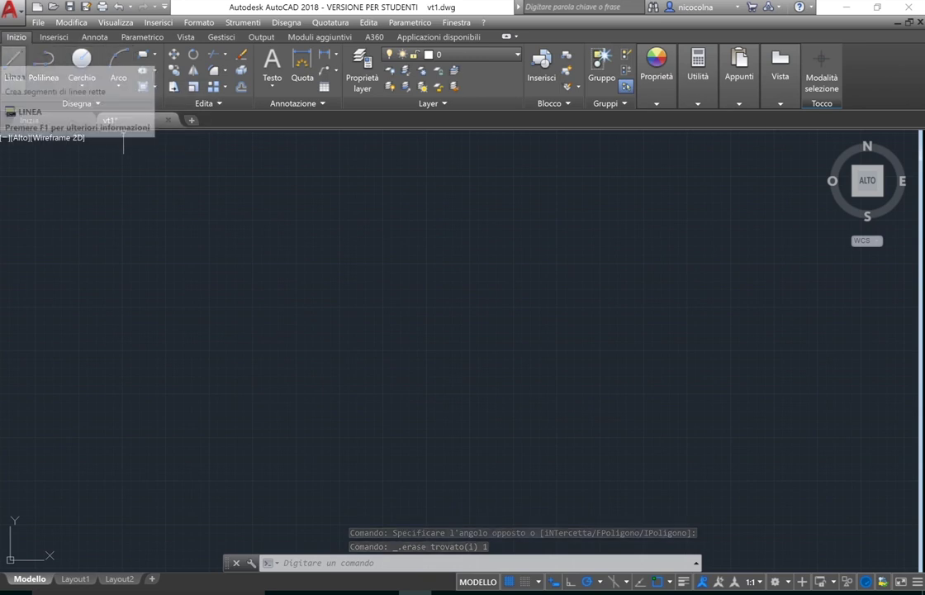
# Draw a 500-unit vertical line, then a 500-unit line running right from its bottom.
pyautogui.click(13, 62)
pyautogui.click(285, 247)
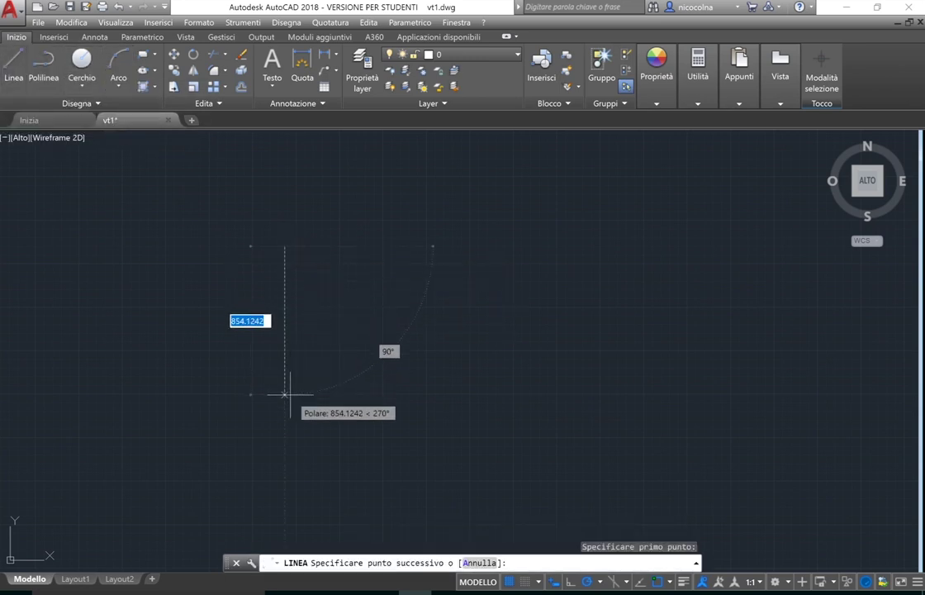
pyautogui.write('50')
pyautogui.press('Return')
pyautogui.write('5')
pyautogui.press('Return')
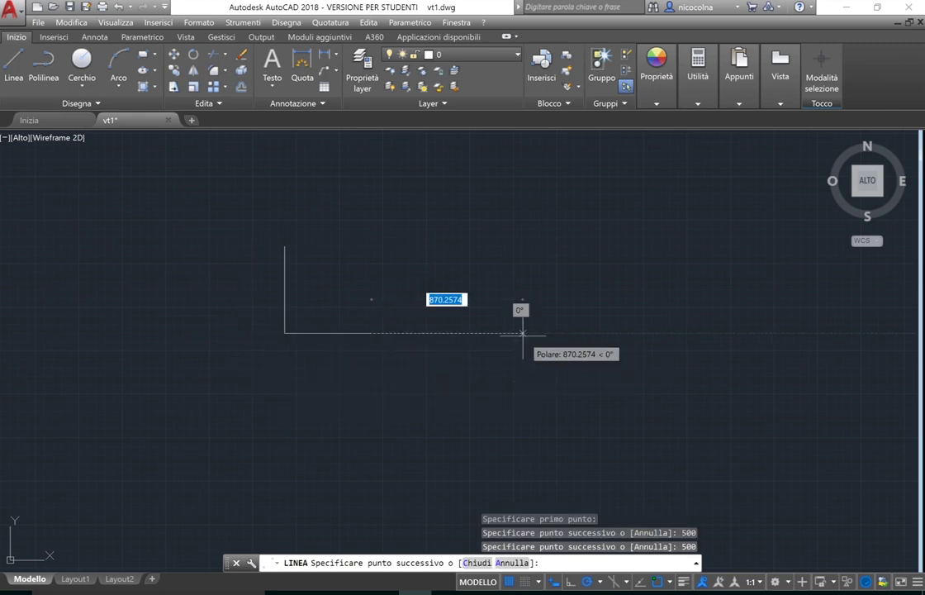
pyautogui.press('Return')
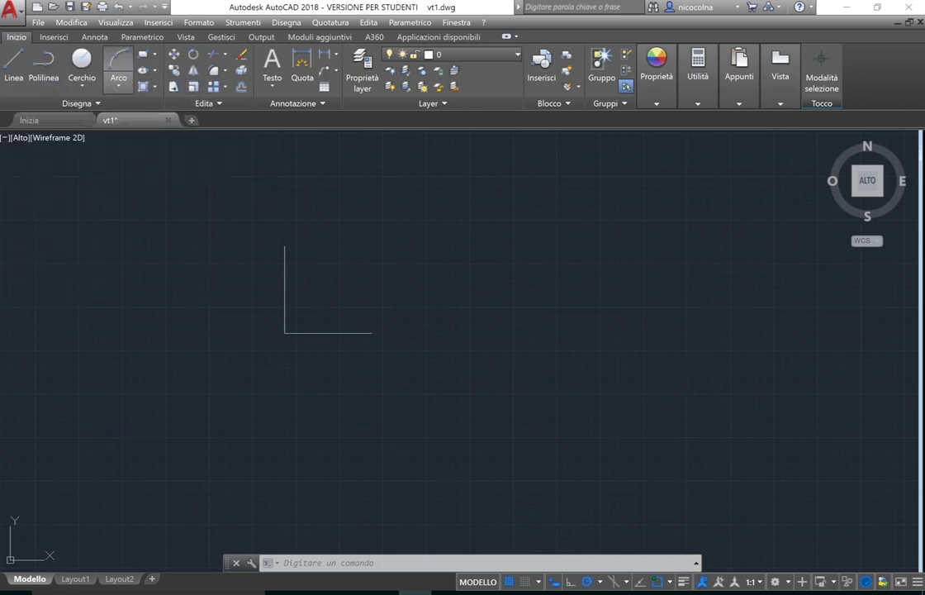
# Draw a start-centre-end quarter arc centred on the corner, then delete it.
pyautogui.click(119, 85)
pyautogui.click(75, 139)
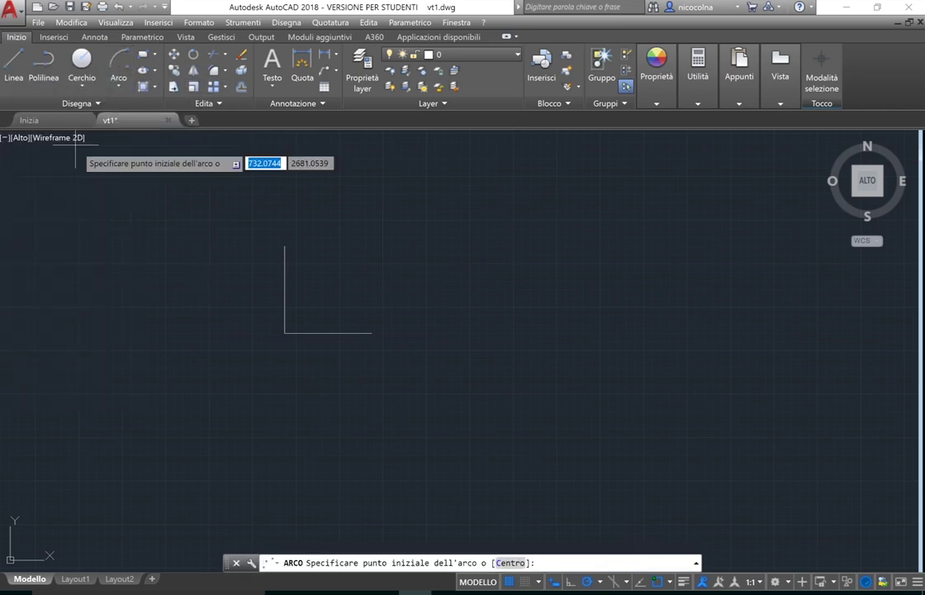
pyautogui.click(372, 333)
pyautogui.click(285, 333)
pyautogui.click(286, 236)
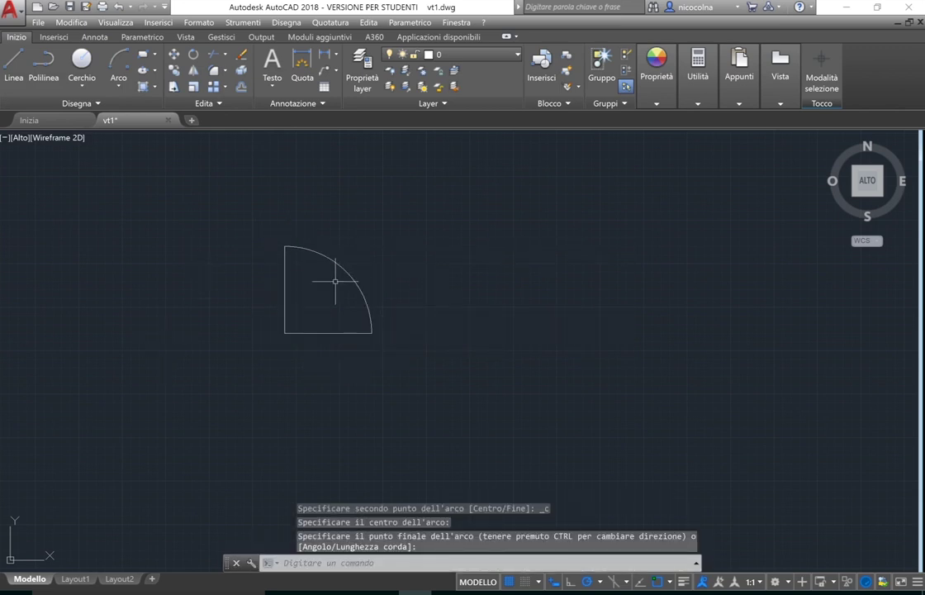
pyautogui.click(366, 247)
pyautogui.click(335, 302)
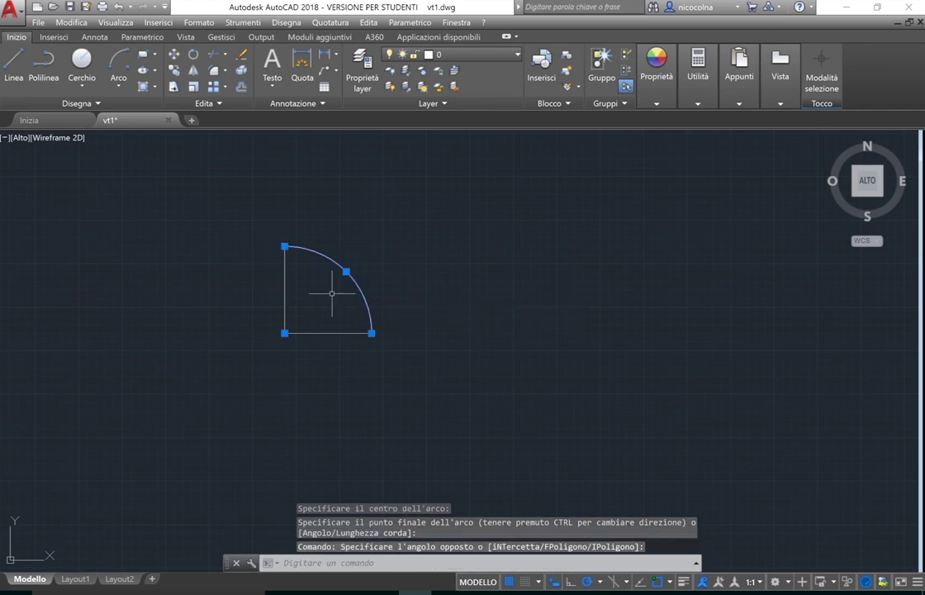
pyautogui.press('Delete')
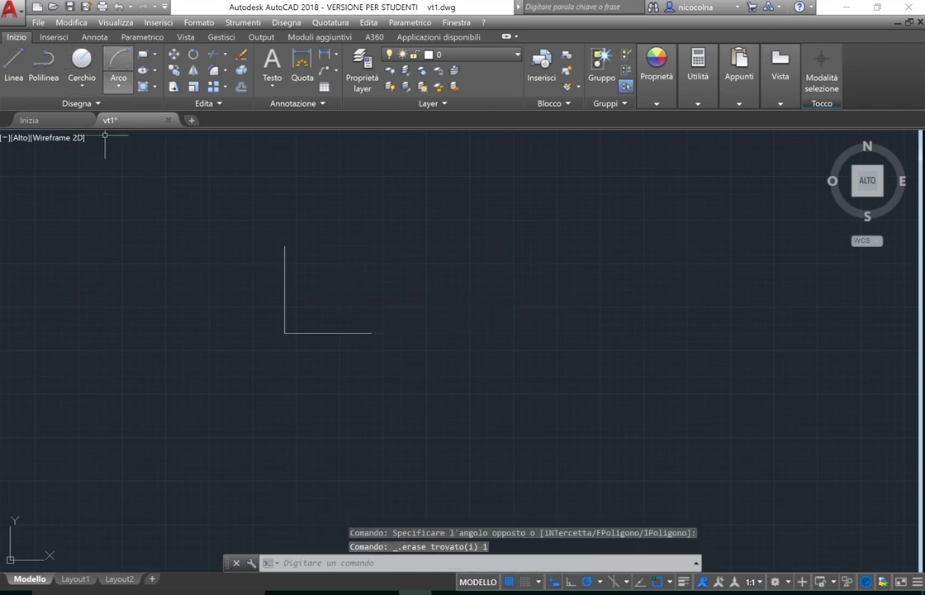
# Draw the arc from the vertical line's top, centred on the corner, to the horizontal line's end.
pyautogui.click(118, 70)
pyautogui.click(285, 246)
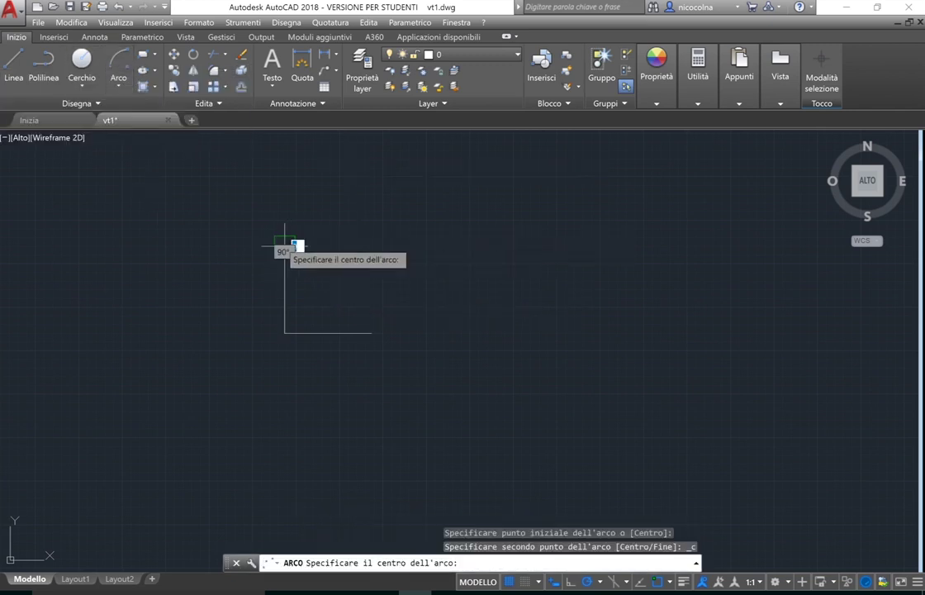
pyautogui.click(285, 333)
pyautogui.click(372, 332)
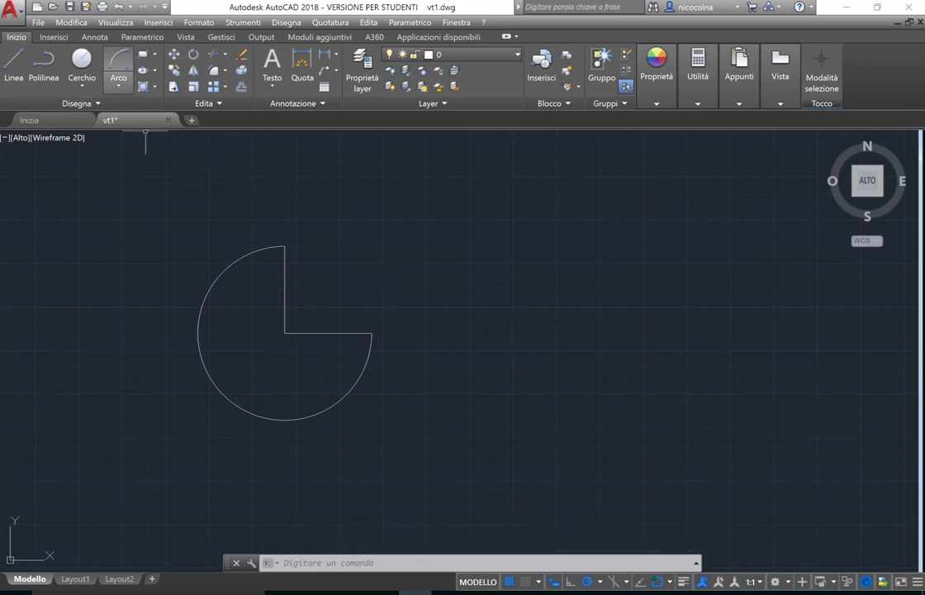
pyautogui.click(118, 83)
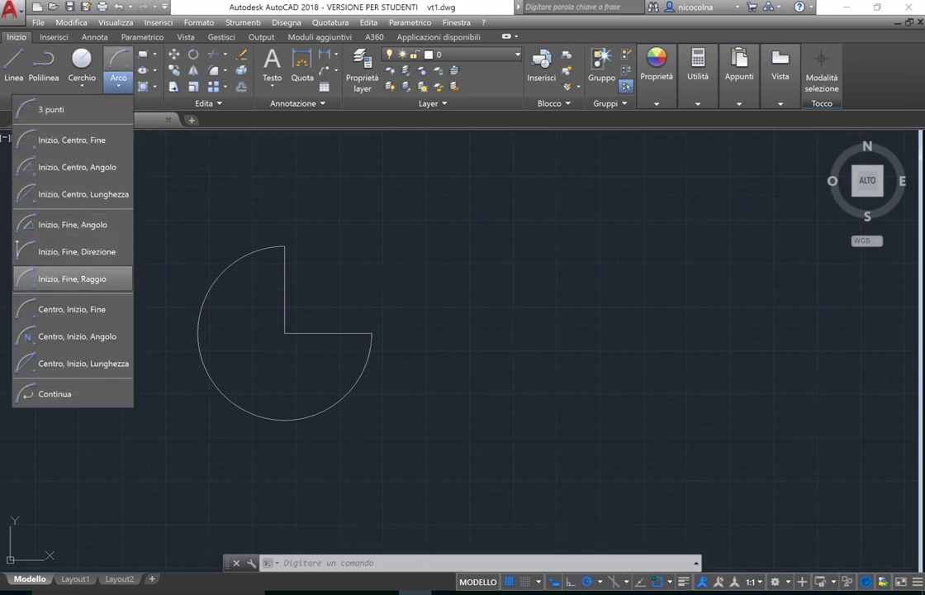
# Window-select the arc and both lines and delete them.
pyautogui.press('Escape')
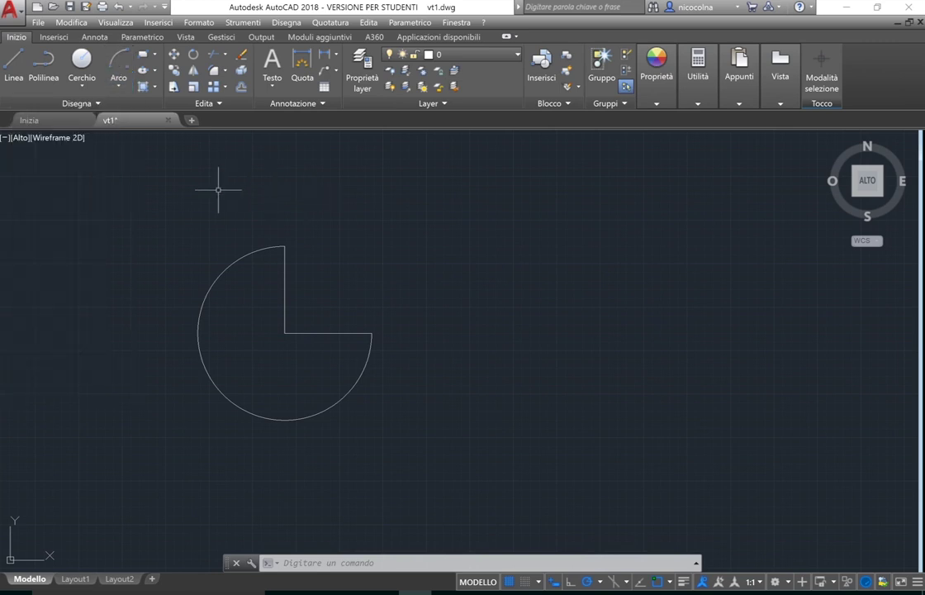
pyautogui.click(181, 206)
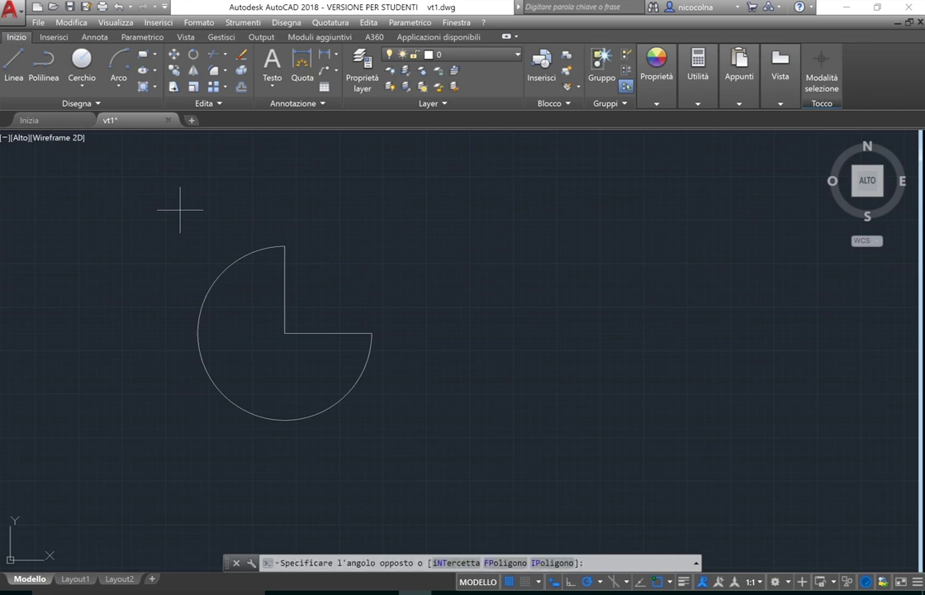
pyautogui.click(448, 468)
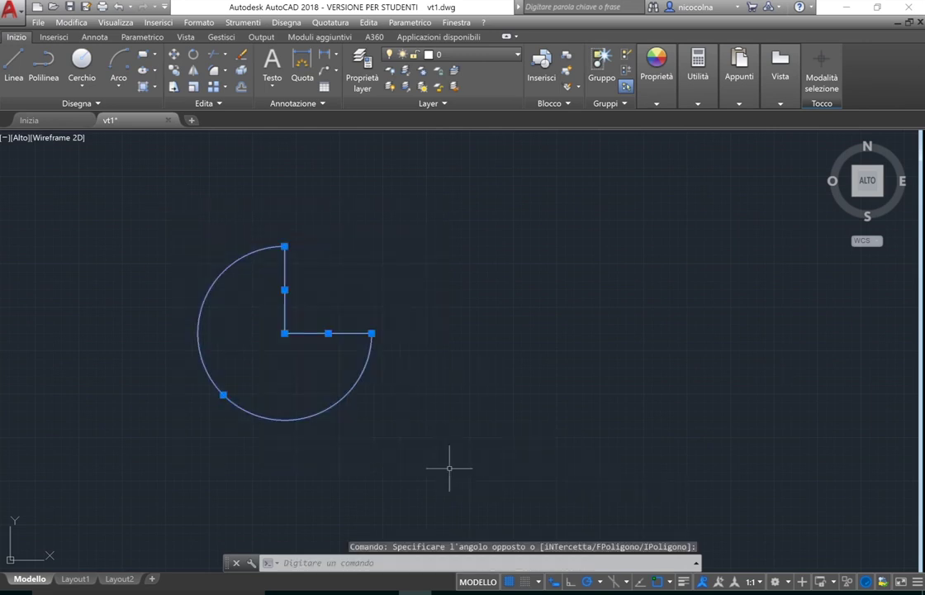
pyautogui.press('Delete')
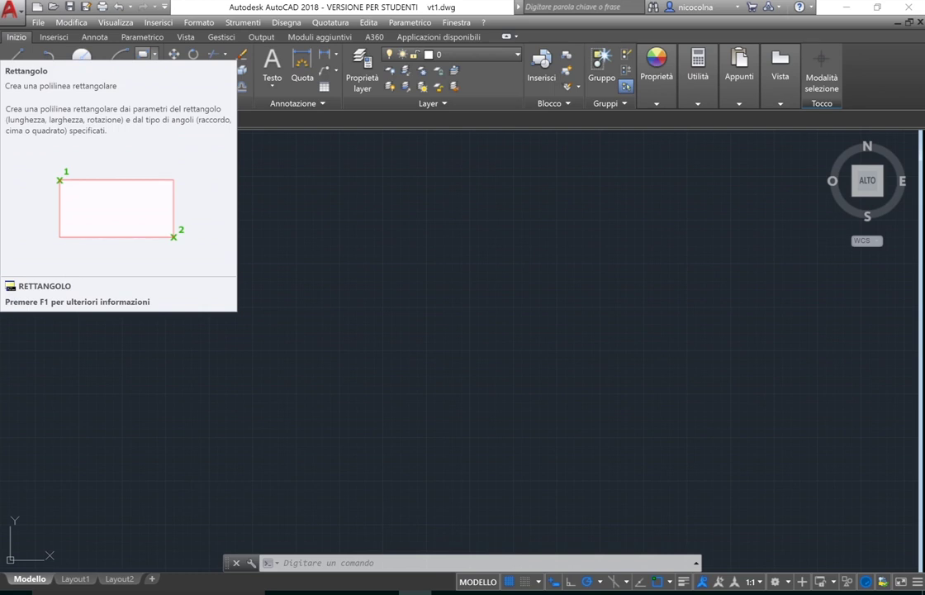
# Draw a 300 by 400 rectangle from a picked first corner.
pyautogui.click(142, 54)
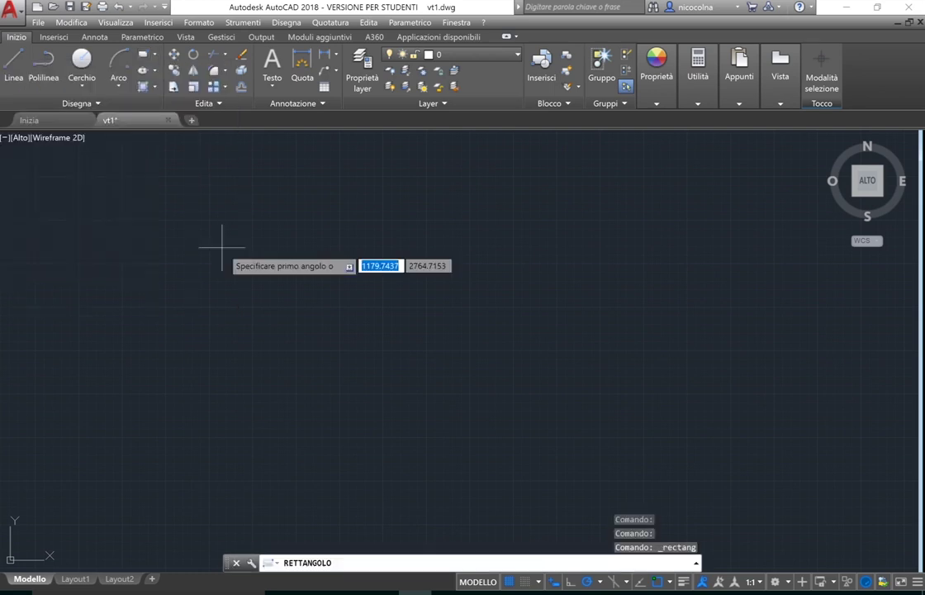
pyautogui.click(279, 269)
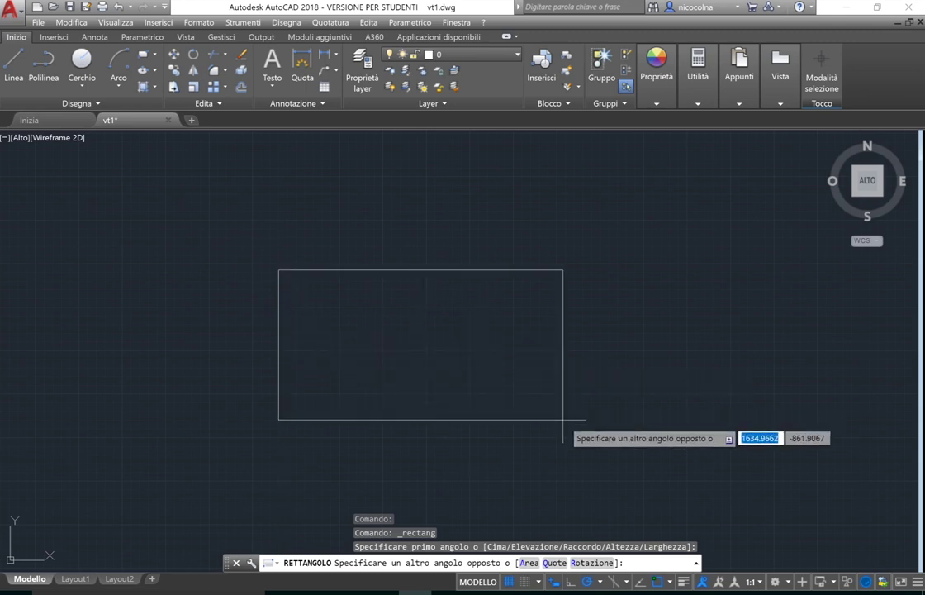
pyautogui.write('300')
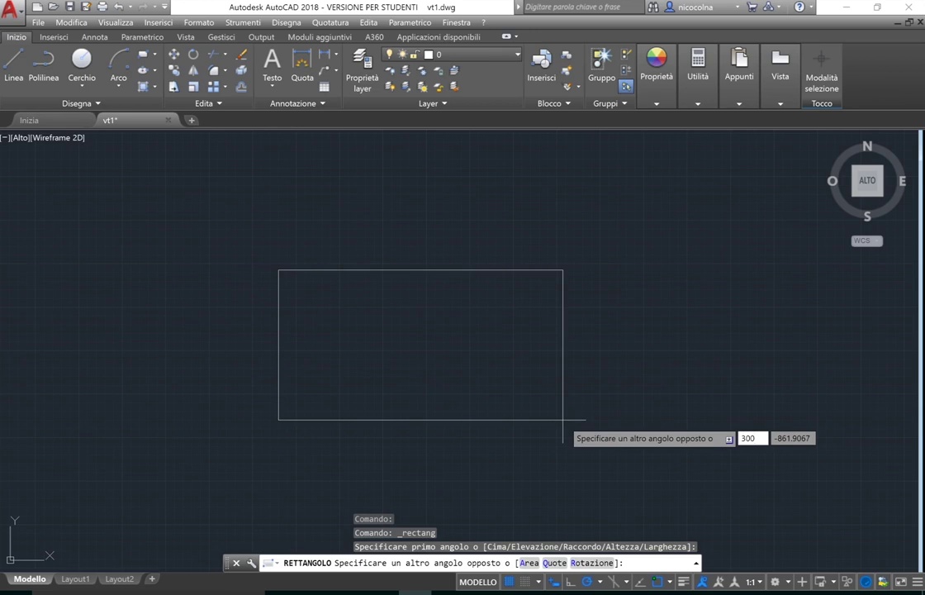
pyautogui.press('Tab')
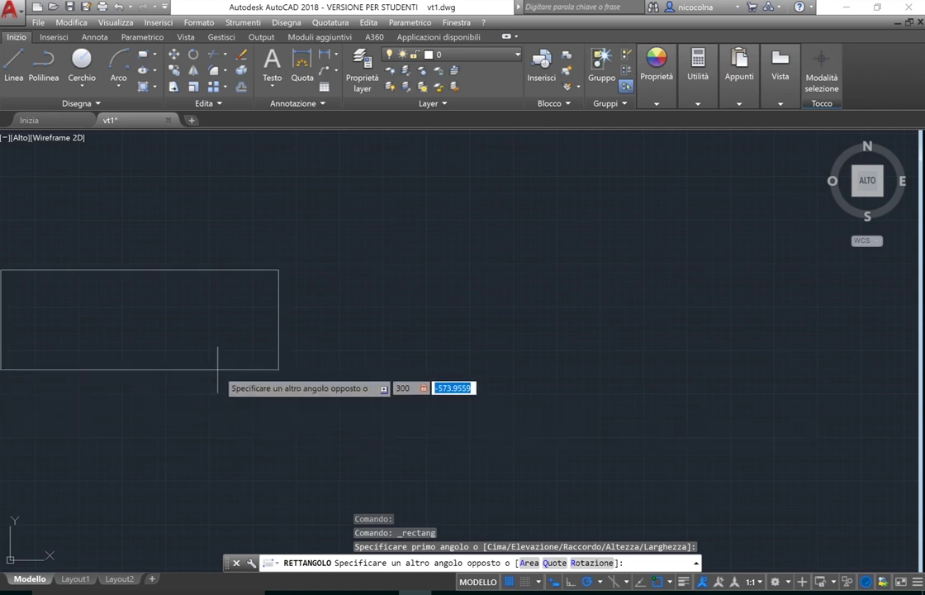
pyautogui.write('400')
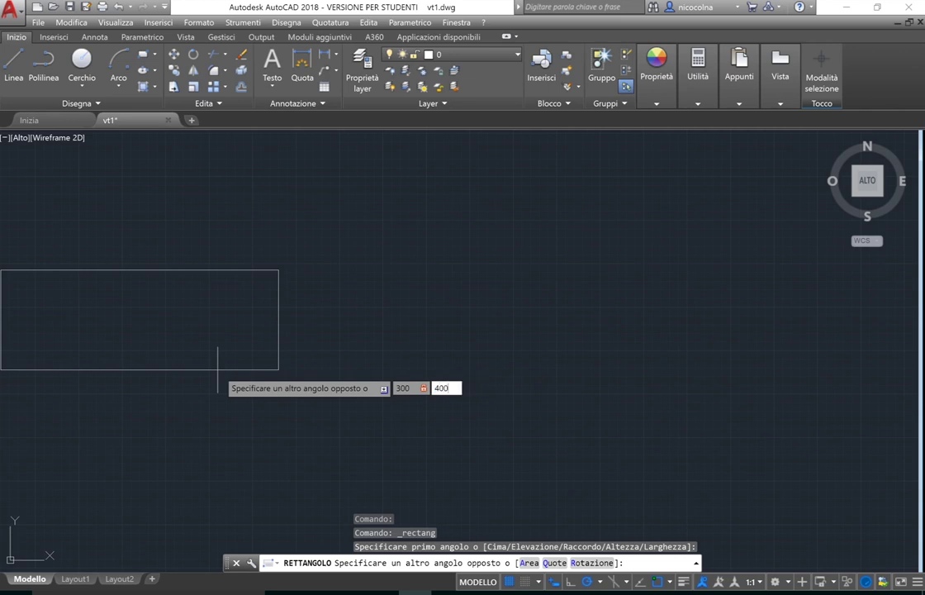
pyautogui.press('Return')
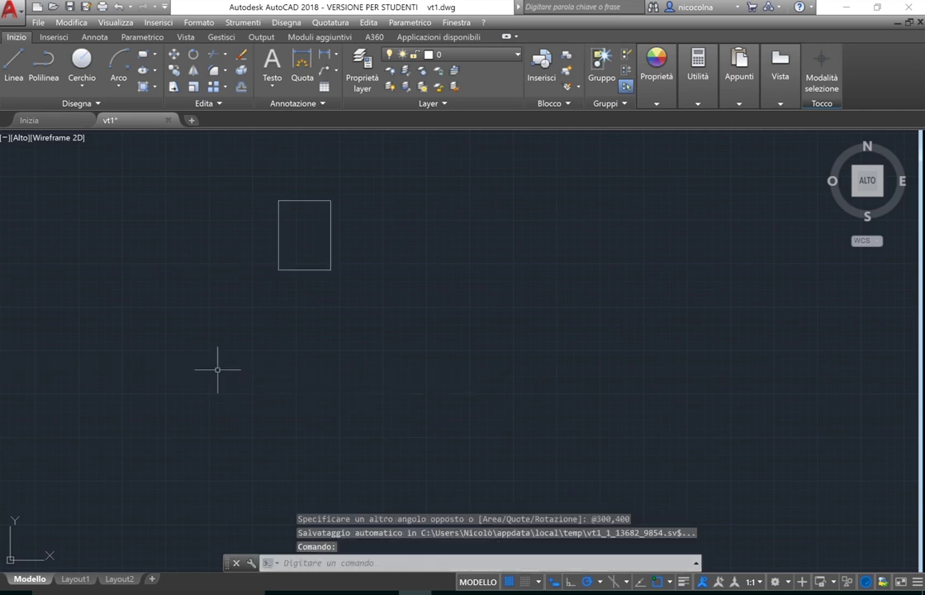
# Erase the rectangle, then start a polygon with POL and cancel it.
pyautogui.click(331, 251)
pyautogui.click(236, 312)
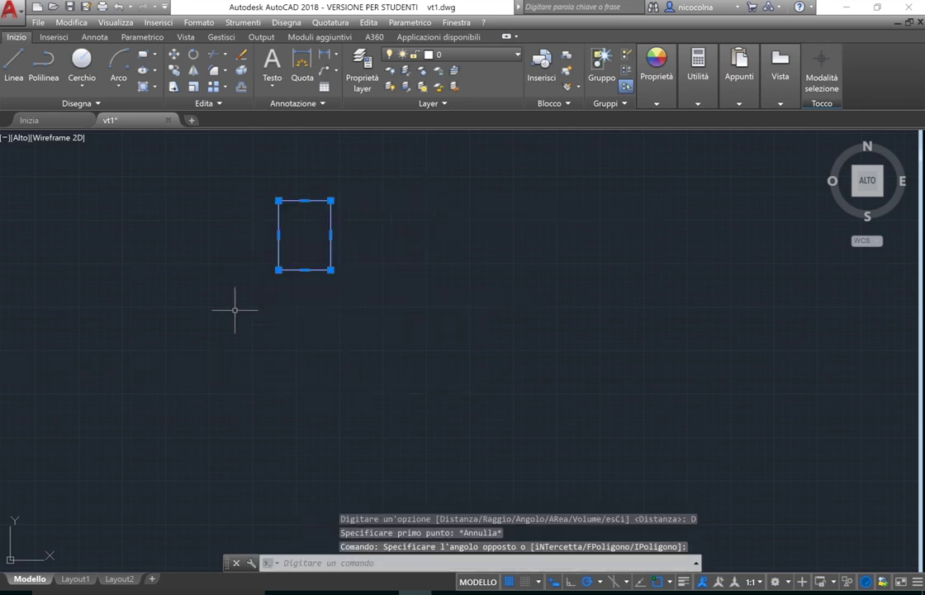
pyautogui.press('Delete')
pyautogui.write('pol')
pyautogui.press('Return')
pyautogui.write('6')
pyautogui.press('Return')
pyautogui.press('Escape')
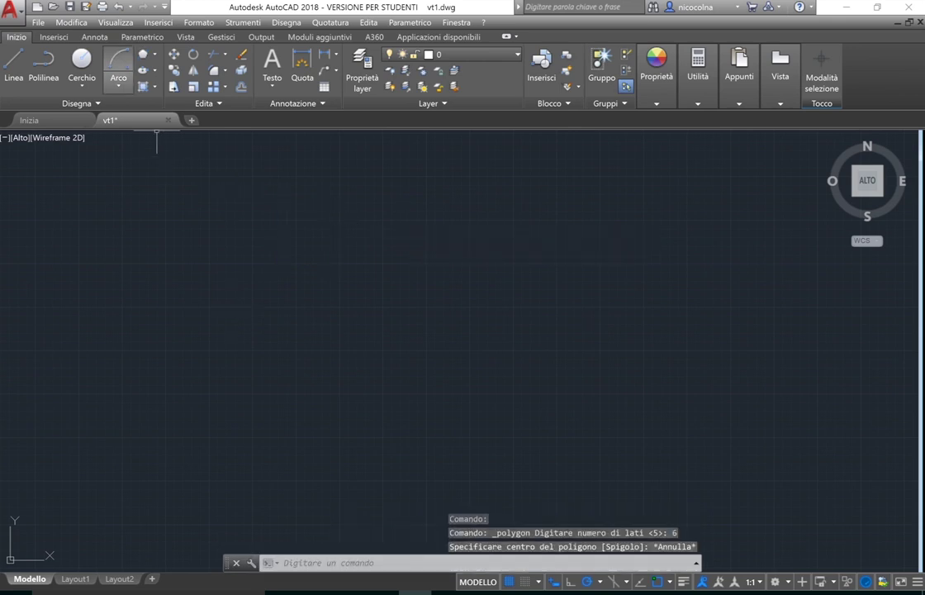
# Draw a circle of radius 300 by picking its centre and a point above it.
pyautogui.click(80, 65)
pyautogui.click(416, 361)
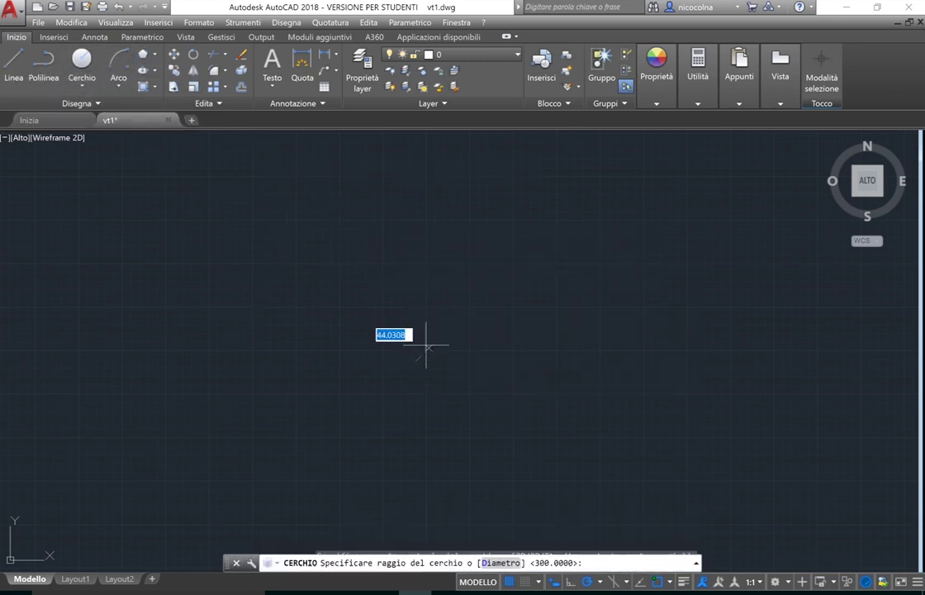
pyautogui.click(418, 247)
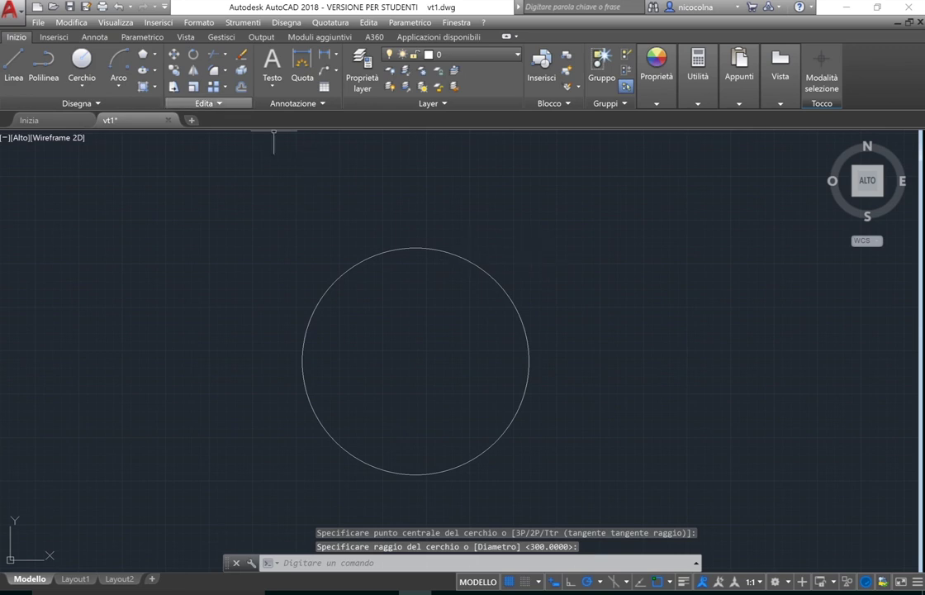
# Draw a 5-sided polygon inscribed in the circle, top vertex at the circle's top.
pyautogui.click(143, 55)
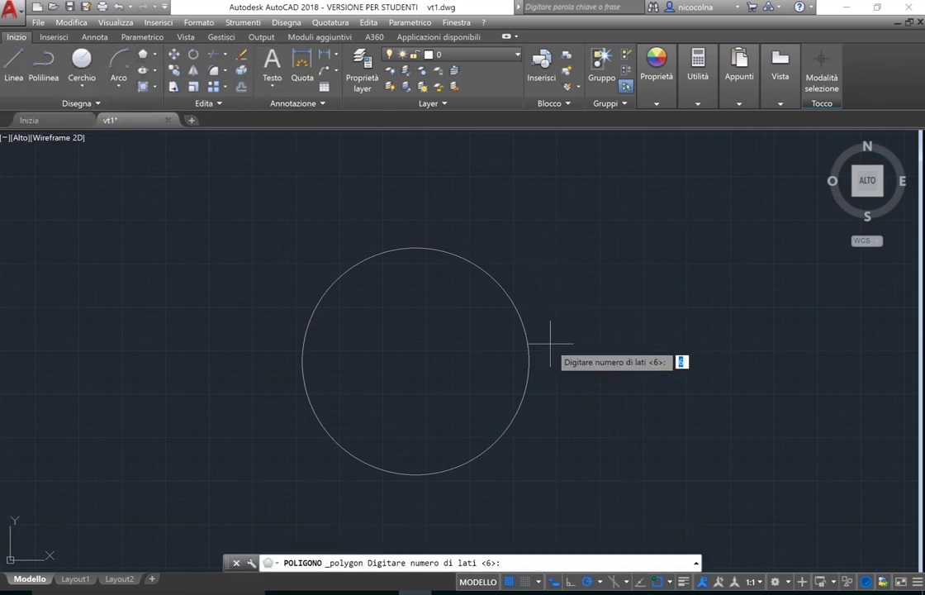
pyautogui.press('Return')
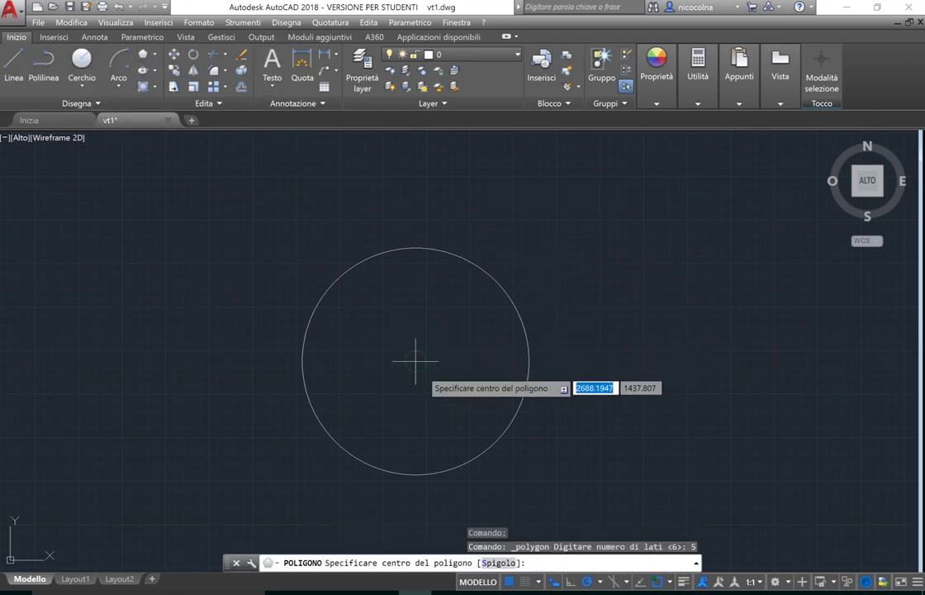
pyautogui.click(416, 360)
pyautogui.press('Down')
pyautogui.press('Up')
pyautogui.press('Return')
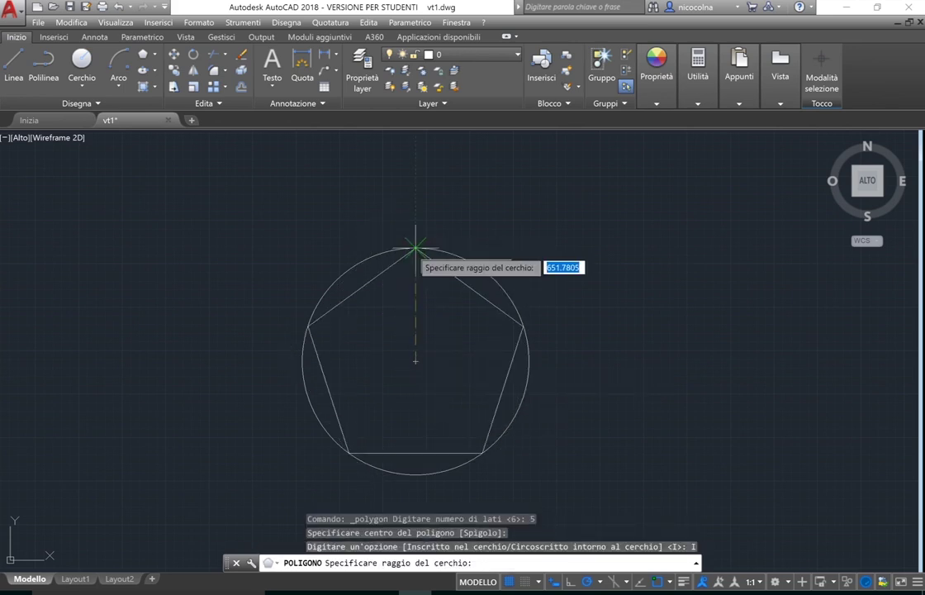
pyautogui.click(417, 245)
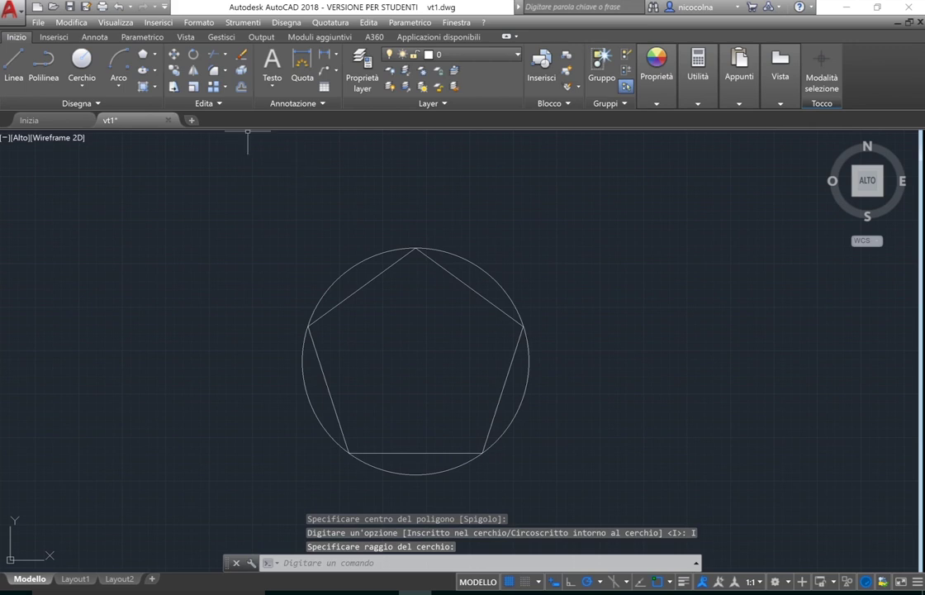
# Draw a 5-sided polygon circumscribed about the circle, centred on it and touching its top.
pyautogui.press('Return')
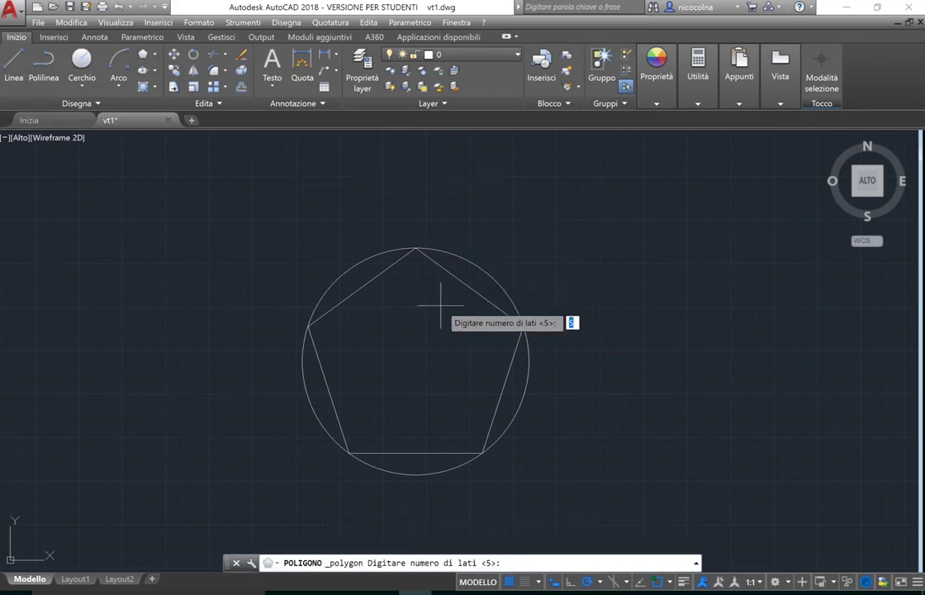
pyautogui.press('Return')
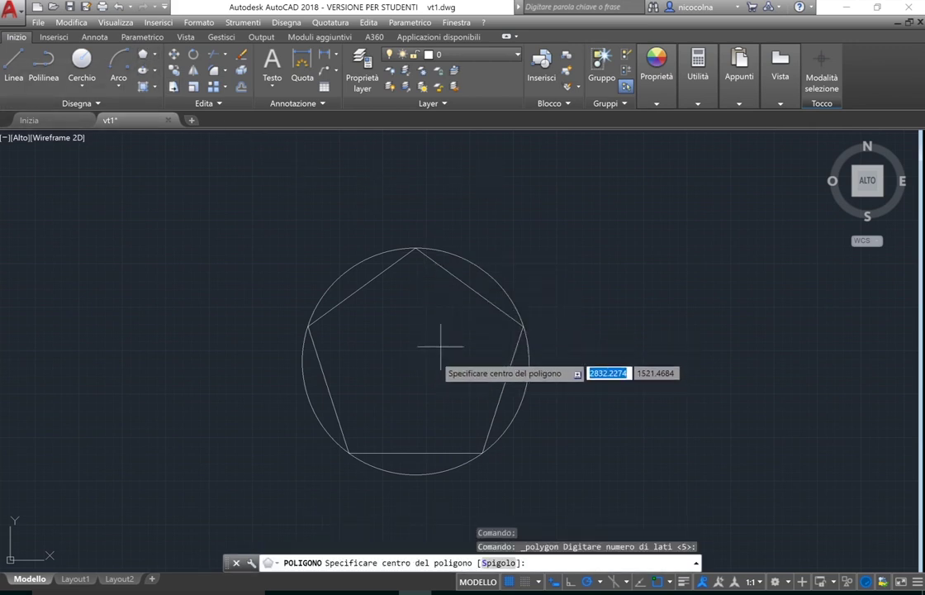
pyautogui.click(416, 361)
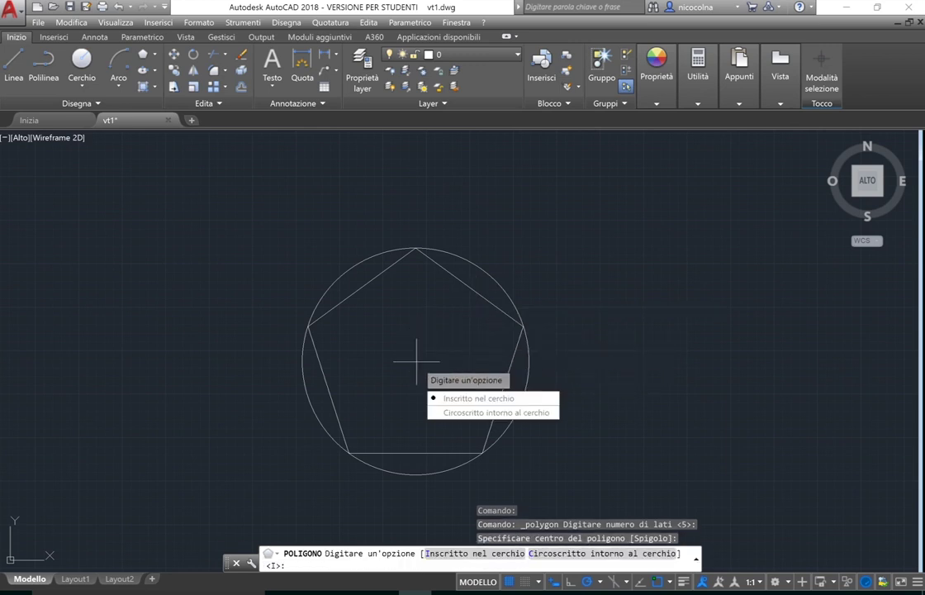
pyautogui.write('C')
pyautogui.press('Return')
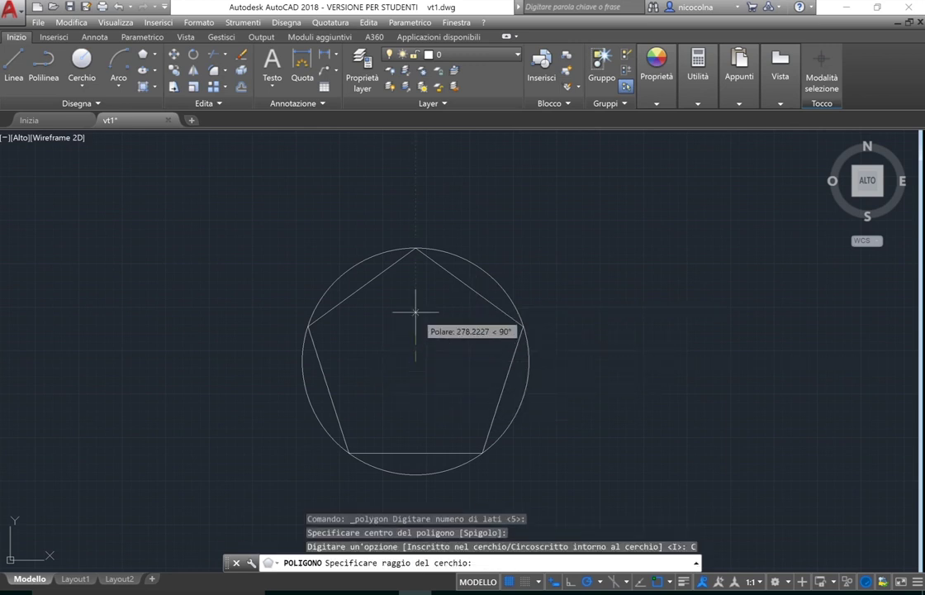
pyautogui.click(416, 248)
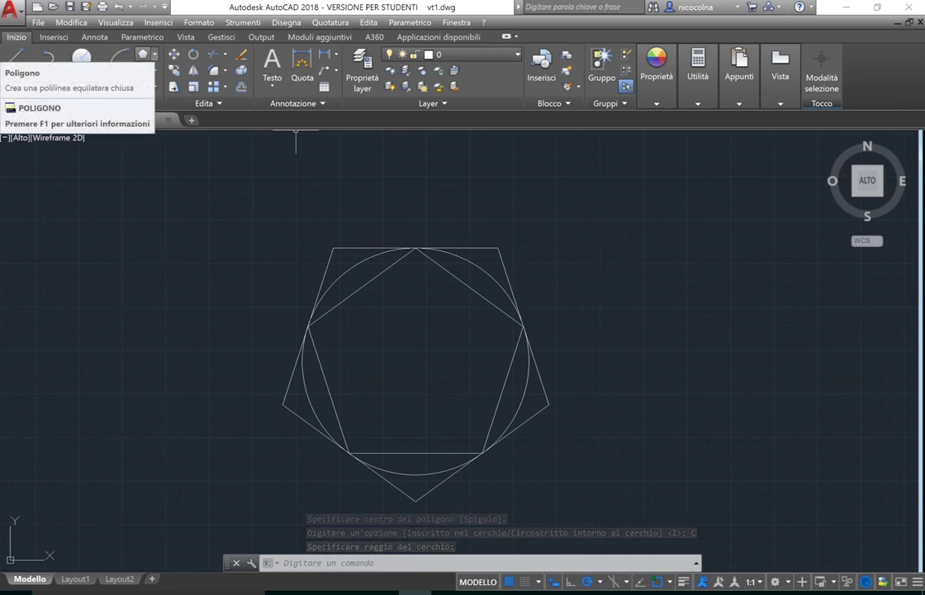
# Draw a third pentagon by edge beside the circumscribed one, then crossing-select all shapes.
pyautogui.click(143, 54)
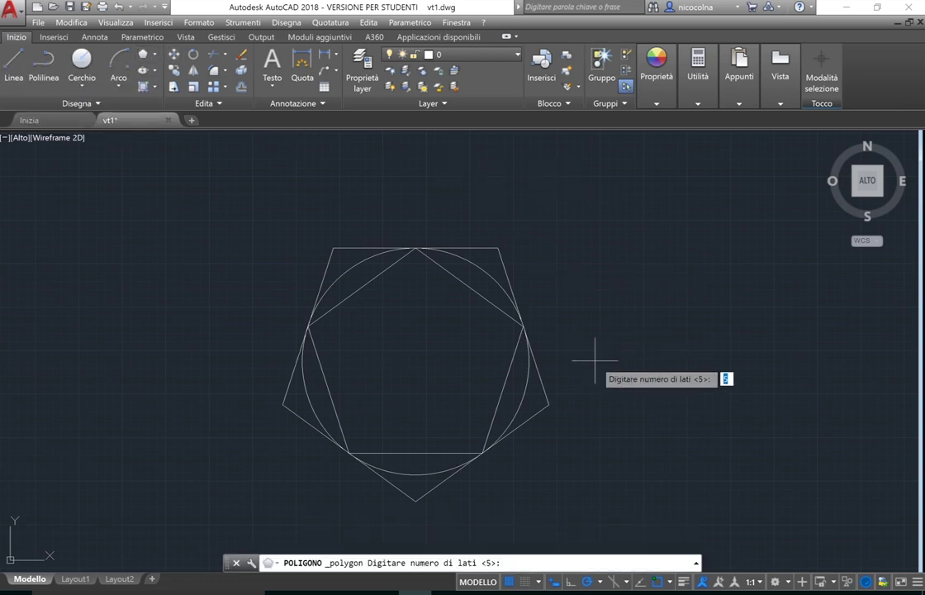
pyautogui.press('Return')
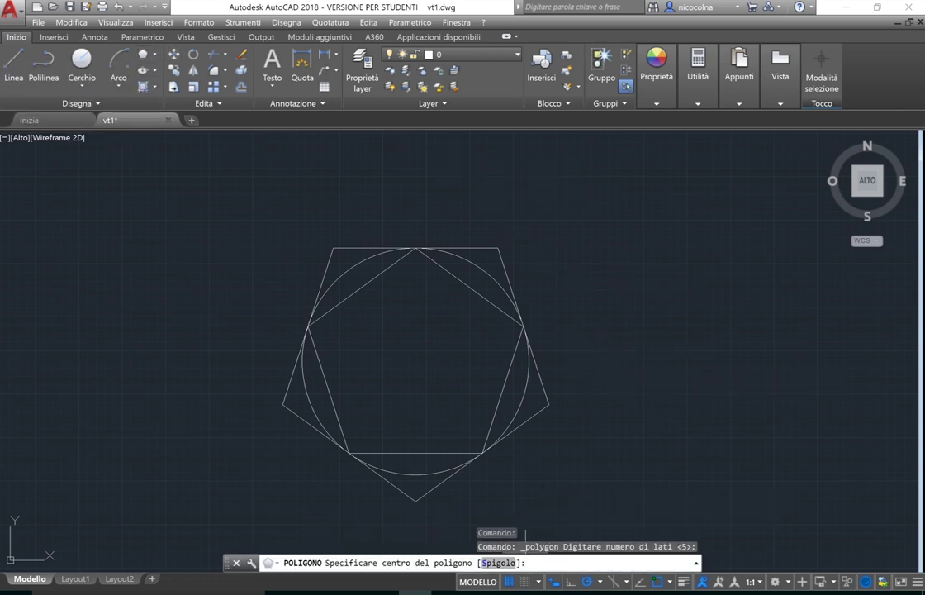
pyautogui.write('s')
pyautogui.press('Return')
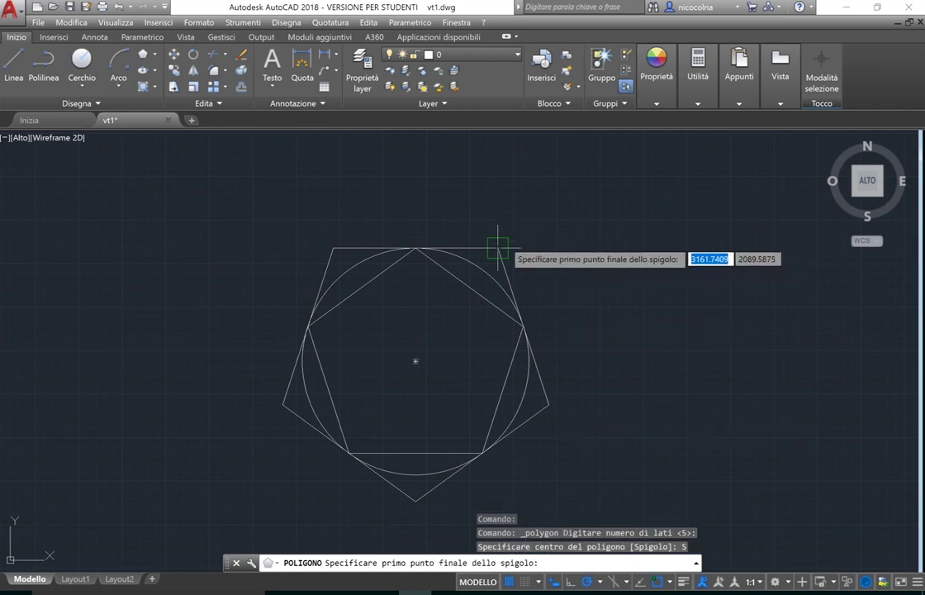
pyautogui.click(498, 248)
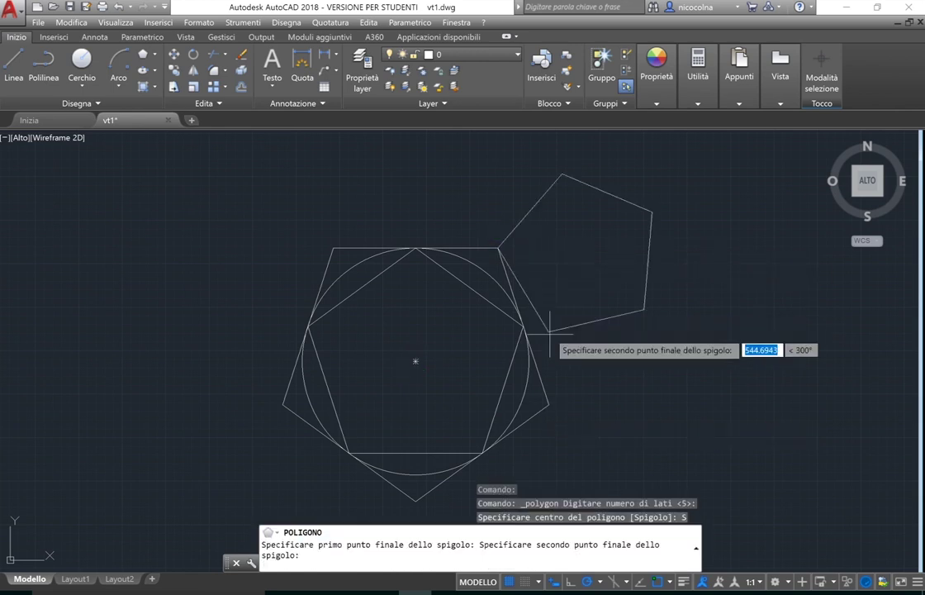
pyautogui.click(549, 404)
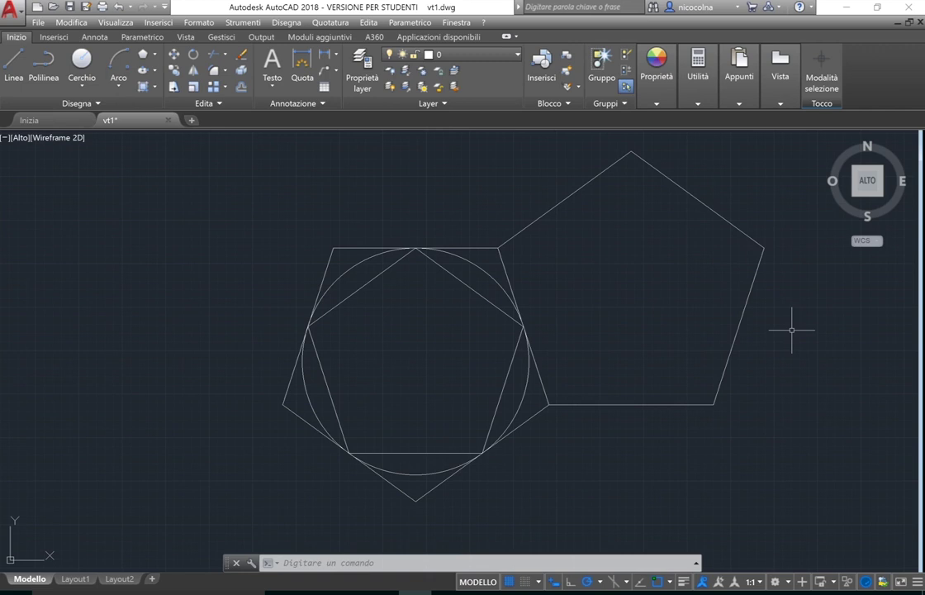
pyautogui.click(791, 329)
pyautogui.click(227, 379)
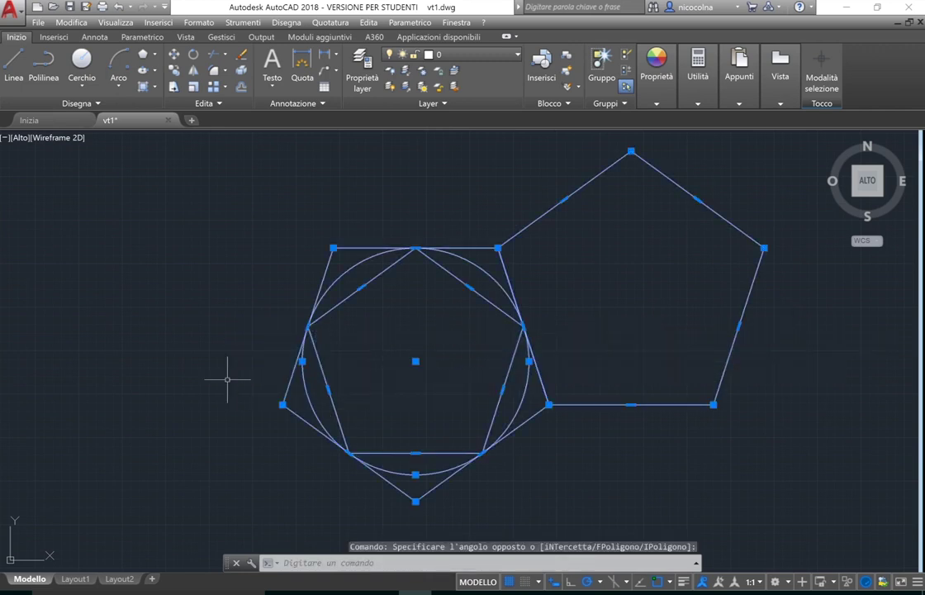
# Erase the selected shapes and draw a new circle by centre and radius point.
pyautogui.press('Delete')
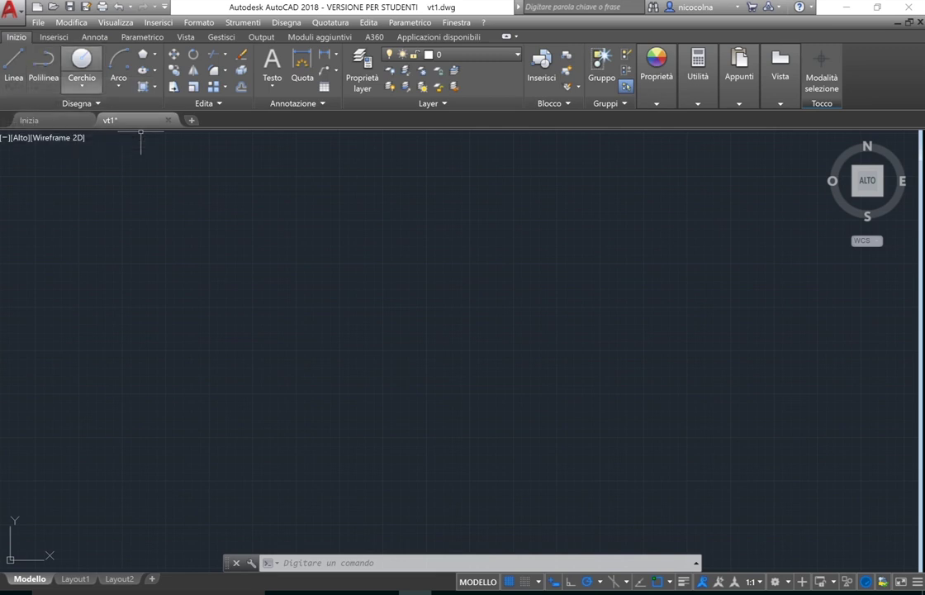
pyautogui.click(81, 58)
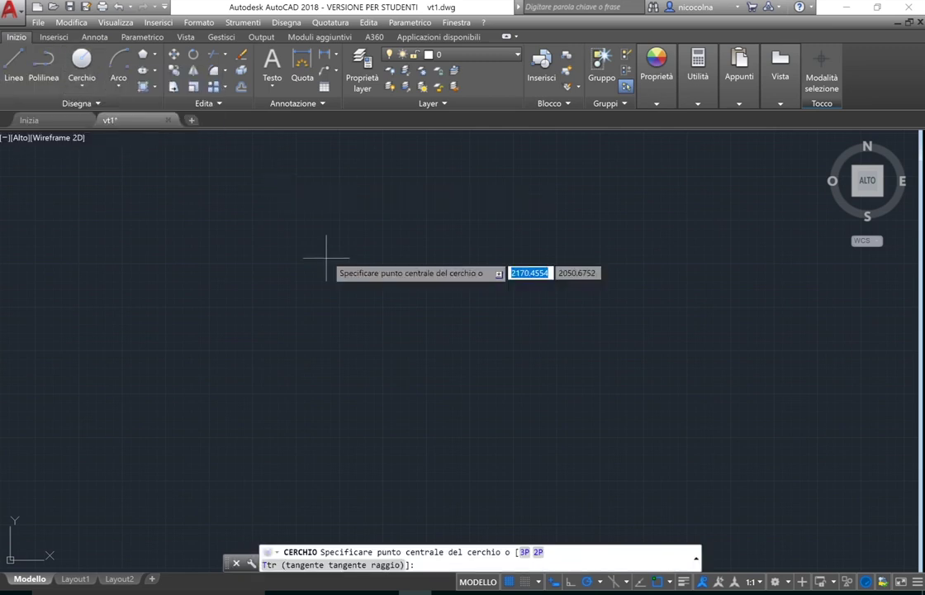
pyautogui.click(410, 337)
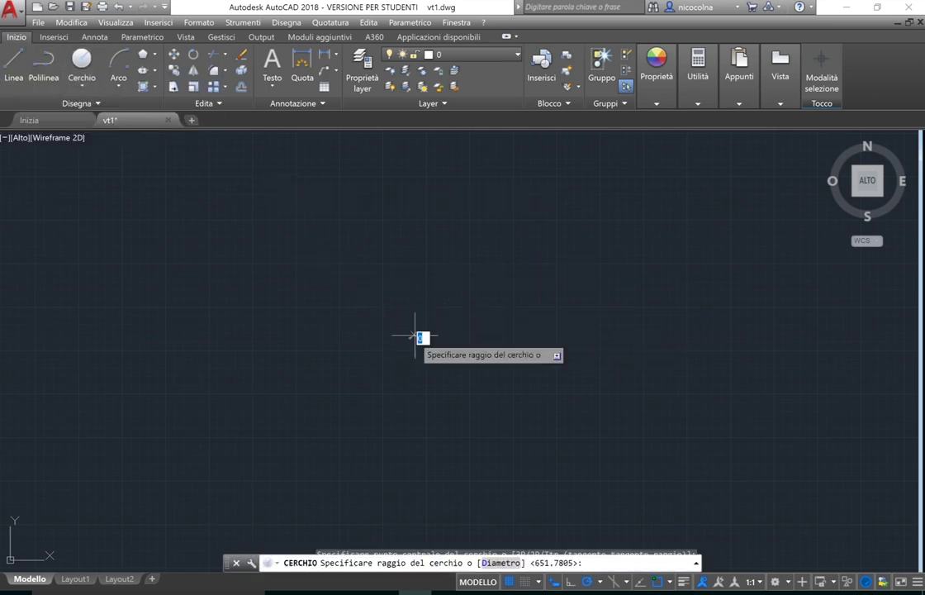
pyautogui.click(416, 266)
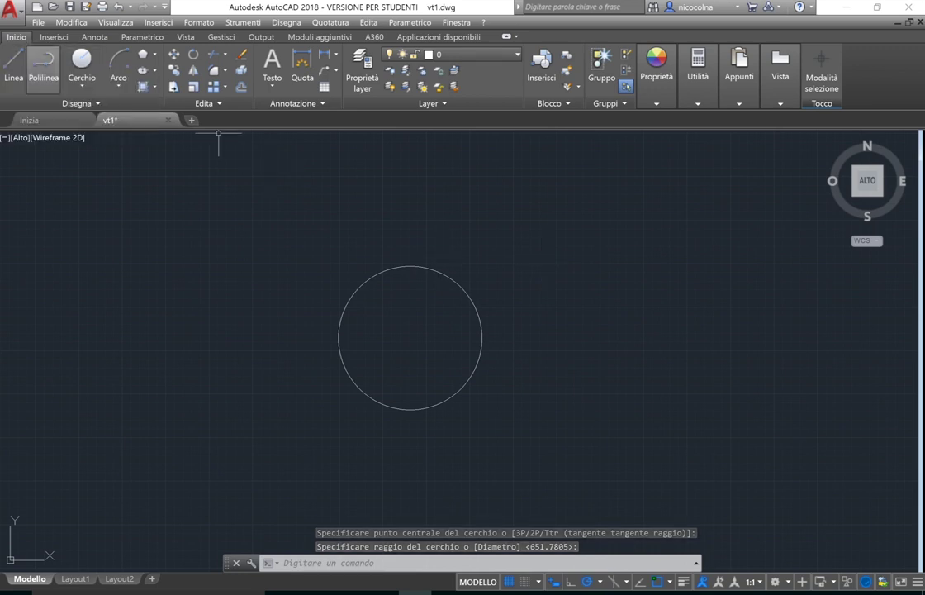
# Draw a vertical line from the circle's centre to its top quadrant.
pyautogui.click(13, 62)
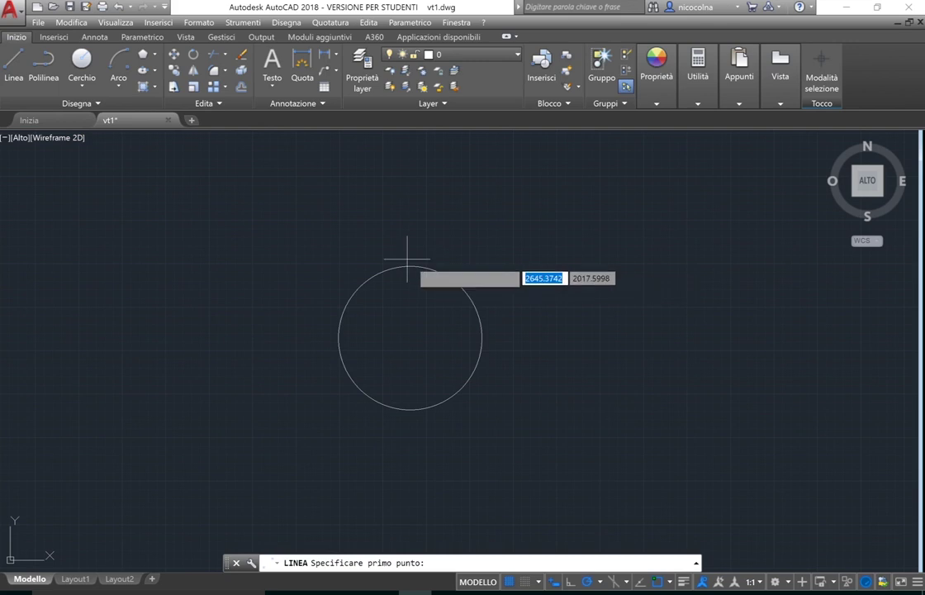
pyautogui.click(411, 338)
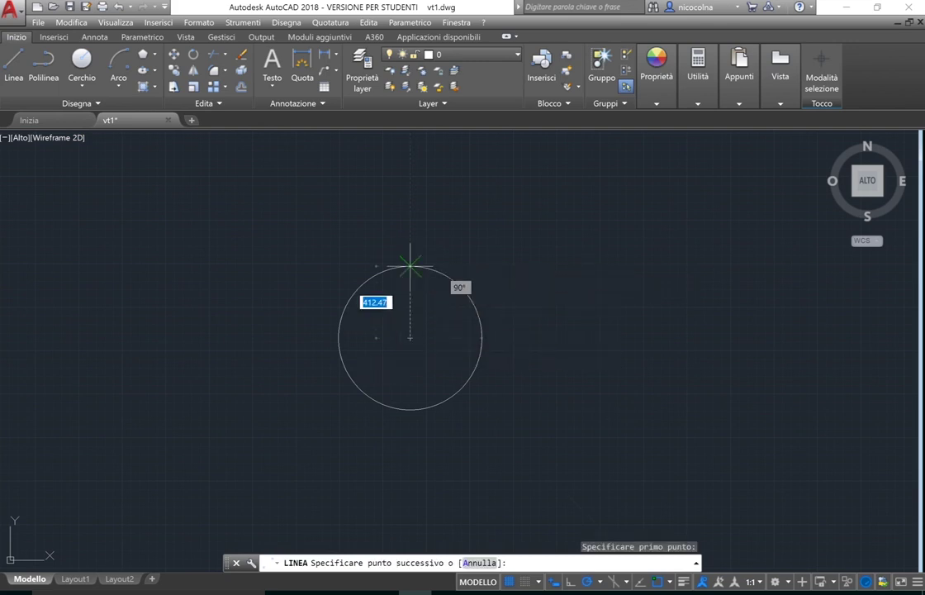
pyautogui.click(411, 266)
pyautogui.press('Return')
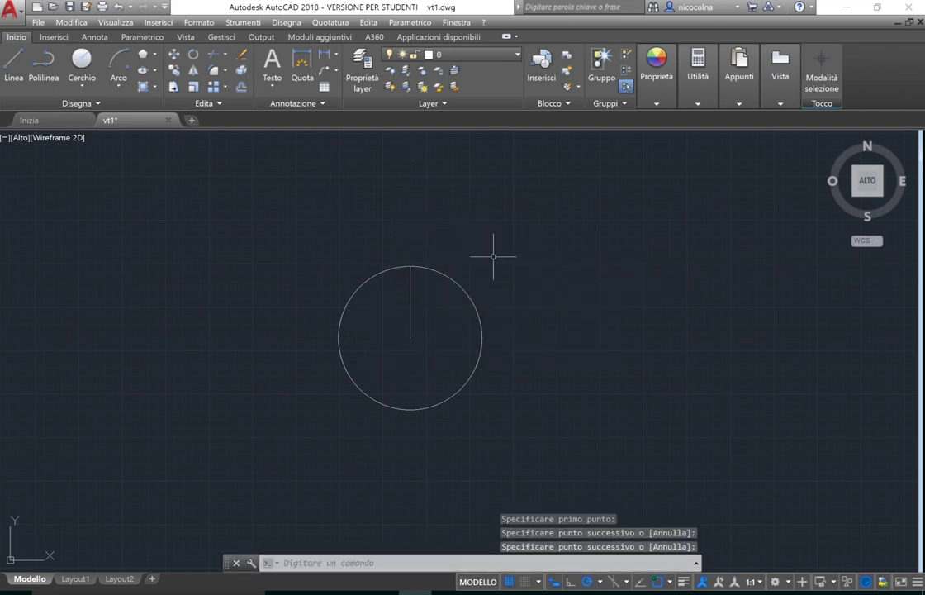
# Zoom in and out repeatedly on the circle with the mouse wheel, then pan across the drawing.
pyautogui.scroll(-4, 493, 256)
pyautogui.scroll(-2, 494, 256)
pyautogui.scroll(3, 494, 256)
pyautogui.scroll(4, 494, 256)
pyautogui.scroll(-4, 494, 257)
pyautogui.scroll(-3, 493, 256)
pyautogui.scroll(4, 493, 256)
pyautogui.scroll(1, 493, 256)
pyautogui.scroll(-2, 493, 256)
pyautogui.scroll(-1, 493, 256)
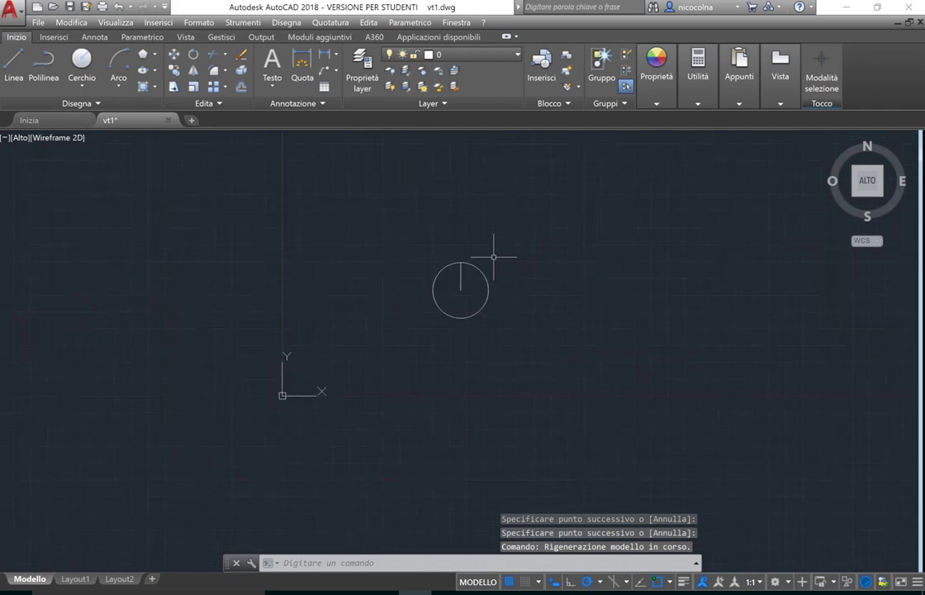
pyautogui.scroll(2, 740, 243)
pyautogui.scroll(3, 739, 244)
pyautogui.scroll(-5, 741, 243)
pyautogui.scroll(4, 743, 243)
pyautogui.scroll(-3, 743, 243)
pyautogui.scroll(-2, 743, 243)
pyautogui.scroll(8, 462, 291)
pyautogui.scroll(-6, 460, 291)
pyautogui.scroll(4, 461, 291)
pyautogui.scroll(2, 461, 291)
pyautogui.scroll(-6, 460, 291)
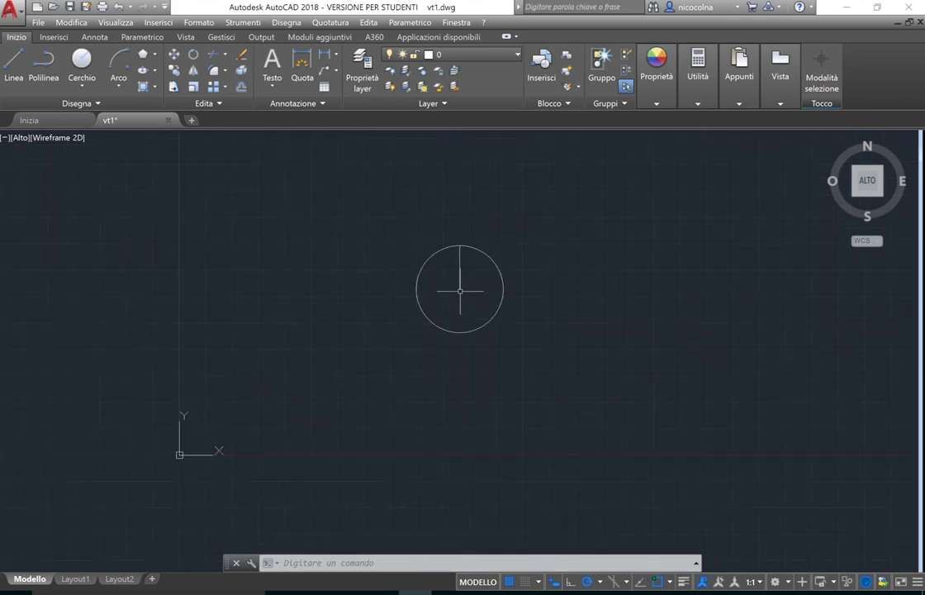
pyautogui.scroll(-4, 524, 305)
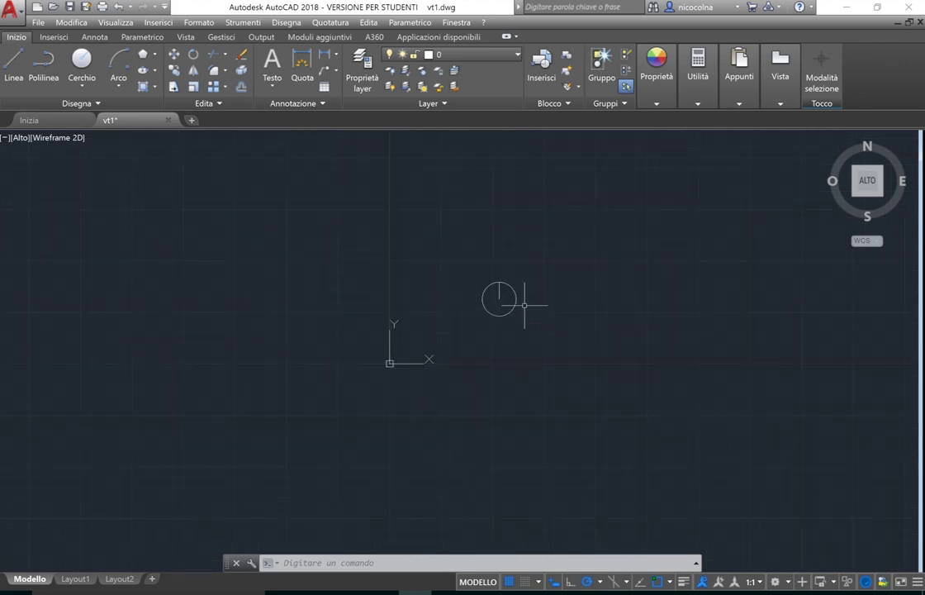
pyautogui.moveTo(604, 276)
pyautogui.mouseDown(button='middle')
pyautogui.moveTo(730, 353)
pyautogui.moveTo(559, 358)
pyautogui.moveTo(560, 337)
pyautogui.mouseUp(button='middle')
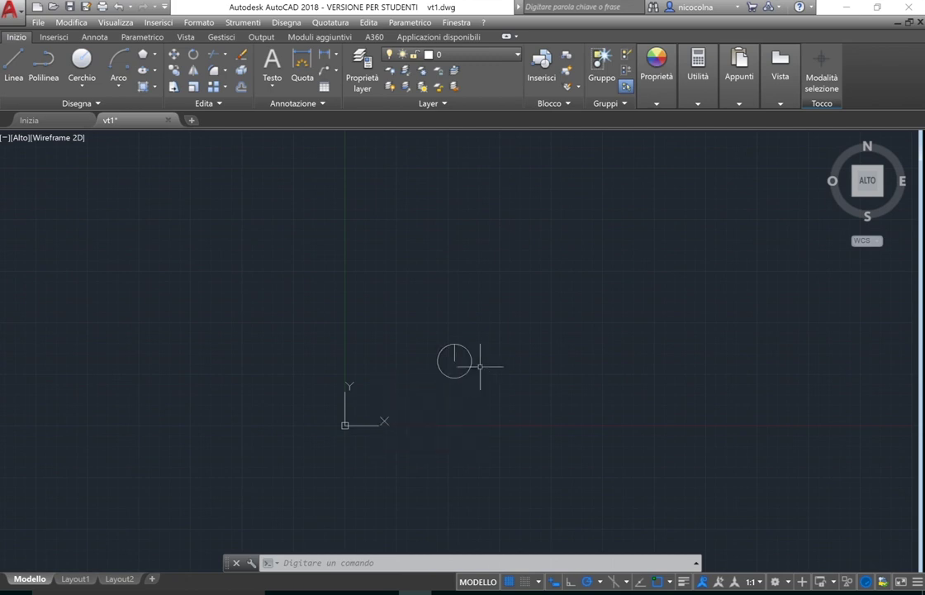
# Fit the whole drawing with Zoom Extents, then zoom out and pan to recentre the circle.
pyautogui.middleClick(635, 322)
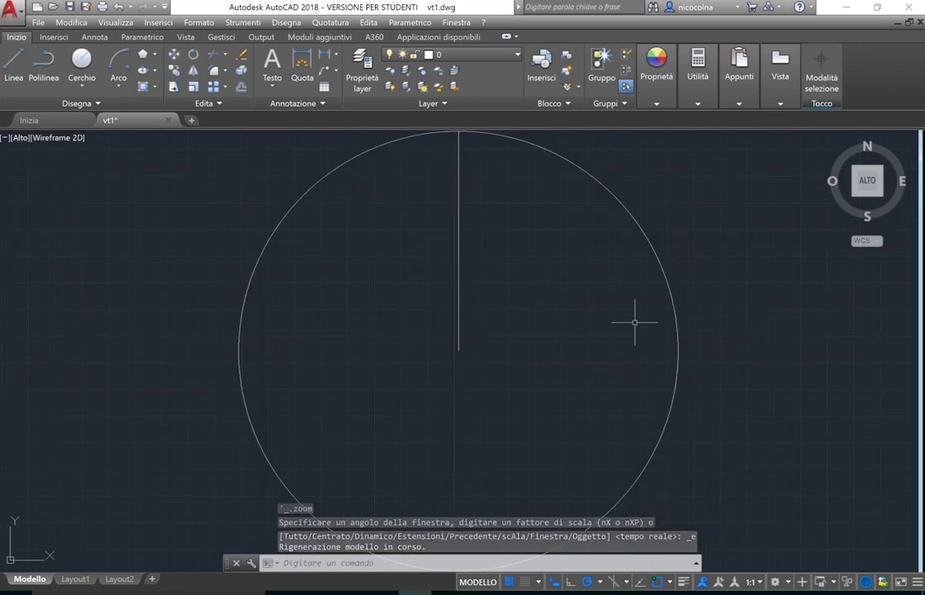
pyautogui.scroll(-2, 635, 322)
pyautogui.scroll(-2, 634, 322)
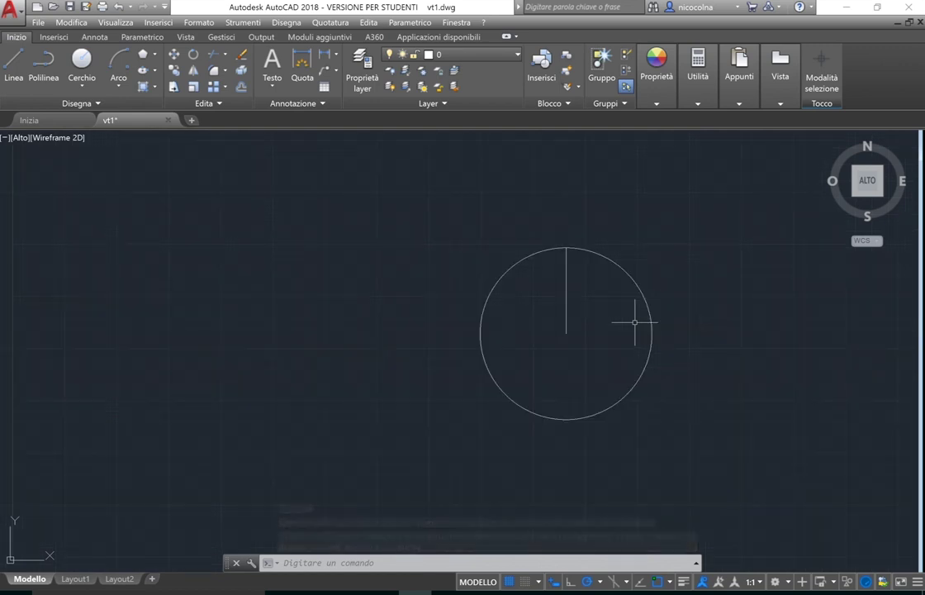
pyautogui.scroll(-2, 755, 306)
pyautogui.moveTo(756, 306); pyautogui.dragTo(629, 310, button='middle')
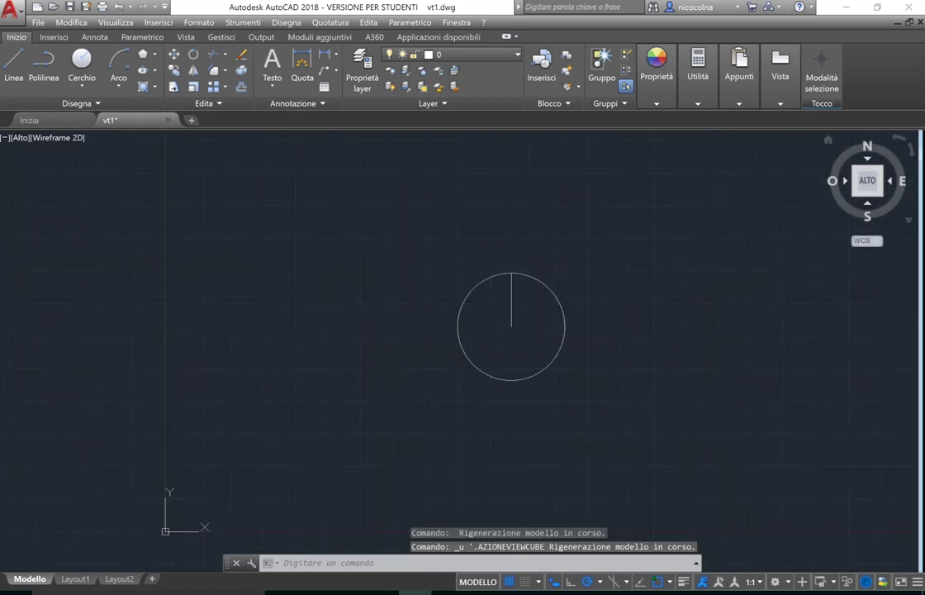
pyautogui.moveTo(867, 180)
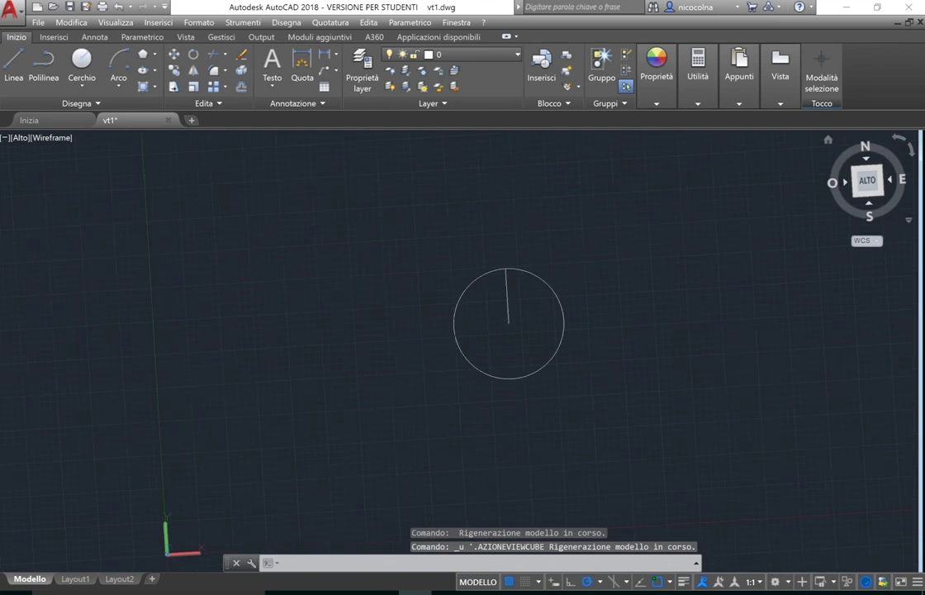
pyautogui.click(900, 138)
pyautogui.click(900, 138)
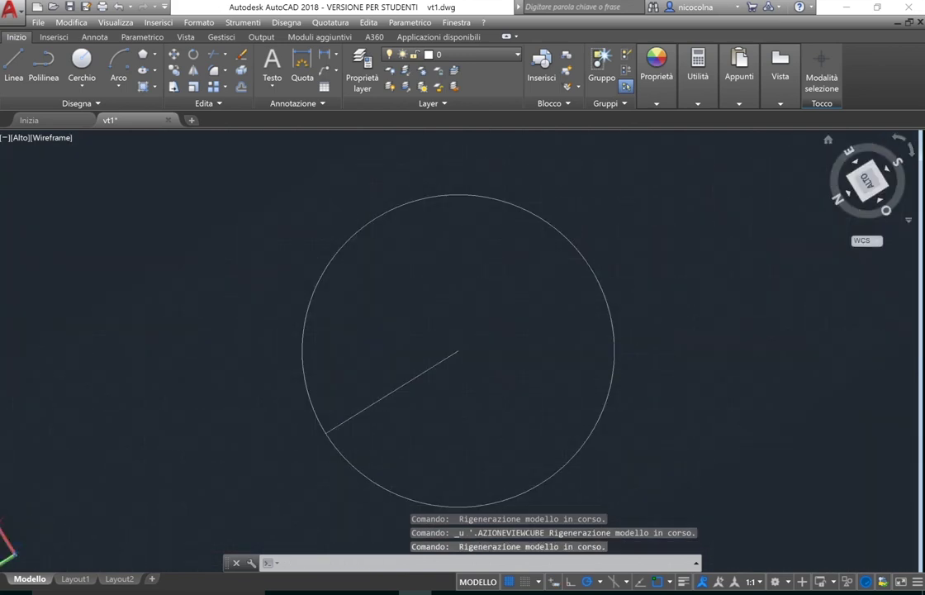
pyautogui.click(899, 138)
pyautogui.click(900, 138)
pyautogui.scroll(-4, 642, 241)
pyautogui.moveTo(710, 255); pyautogui.dragTo(571, 261, button='middle')
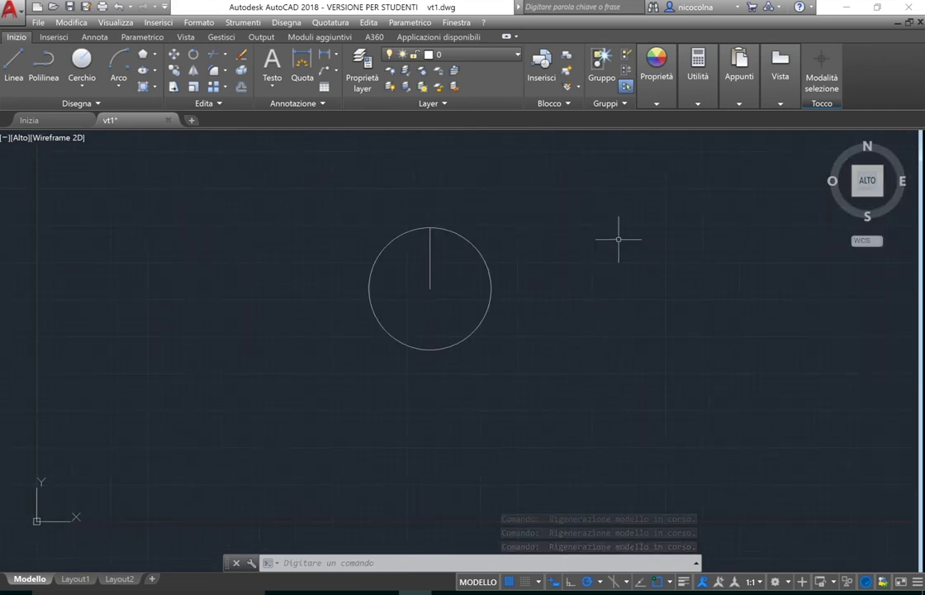
pyautogui.click(290, 177)
# Window-select the circle and its radius line and erase them.
pyautogui.click(641, 388)
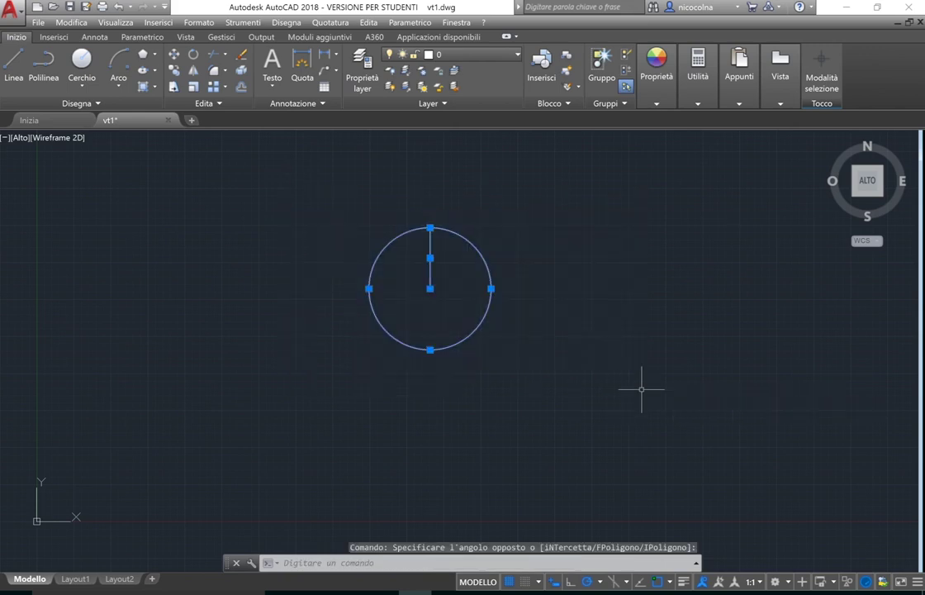
pyautogui.press('Delete')
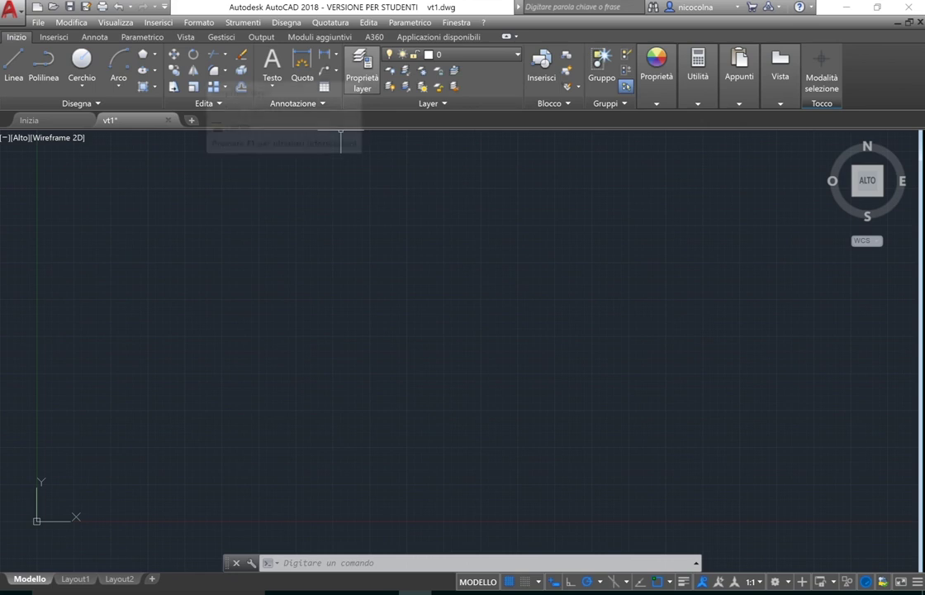
# In the Layer Properties Manager, create a new layer Layer1 beside layer 0.
pyautogui.click(362, 71)
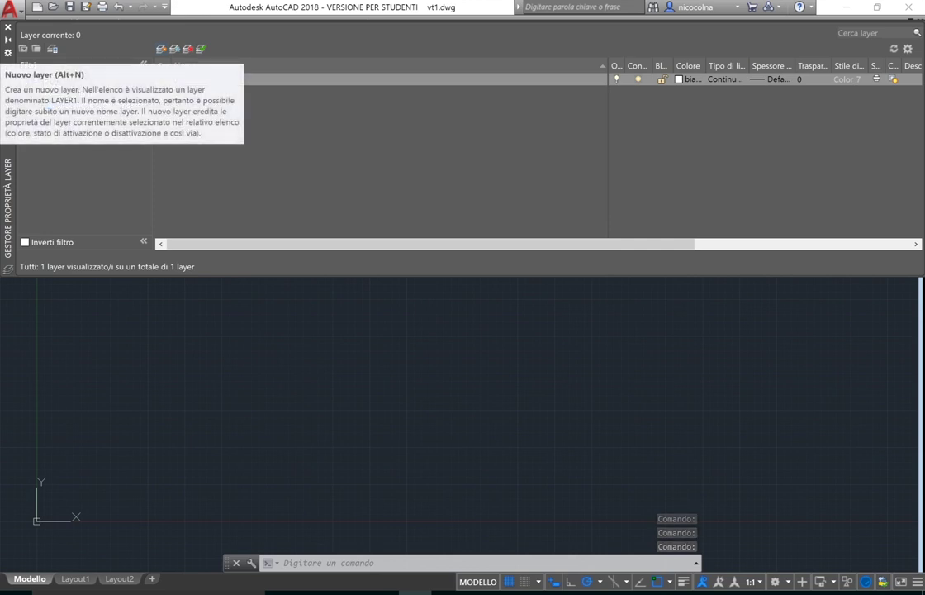
pyautogui.click(161, 49)
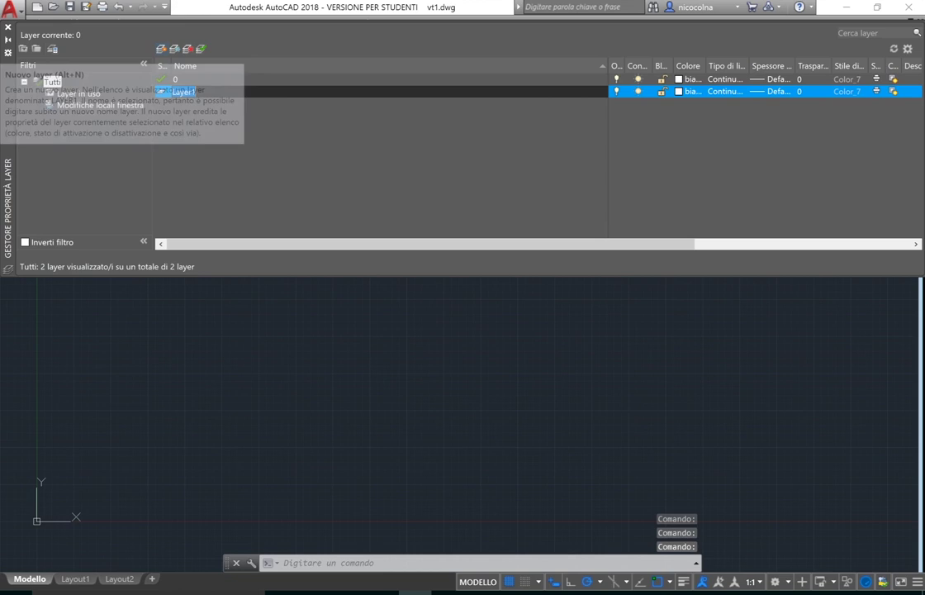